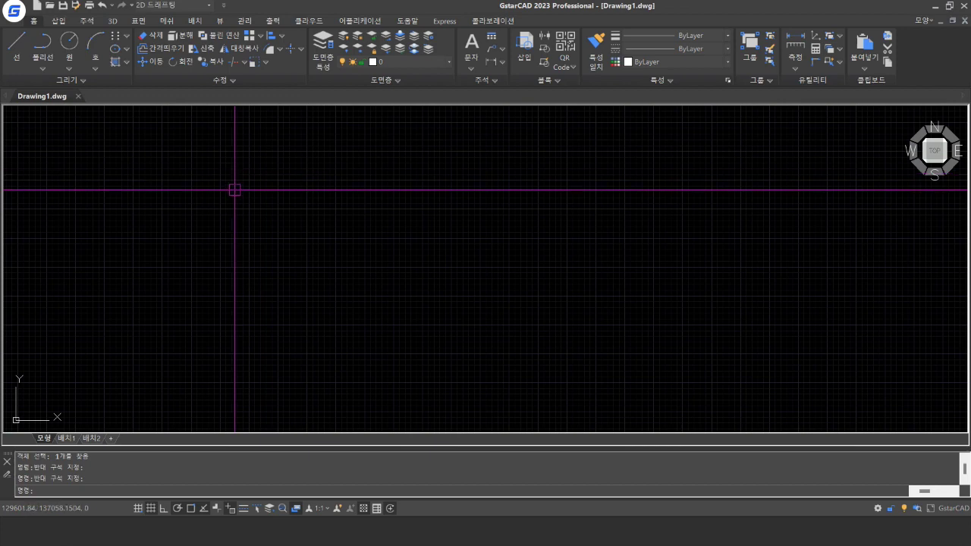
Step: Start the LINE command (L) in the empty Drawing1.dwg
{"action": "type", "text": "l"}
{"action": "key", "text": "Return"}
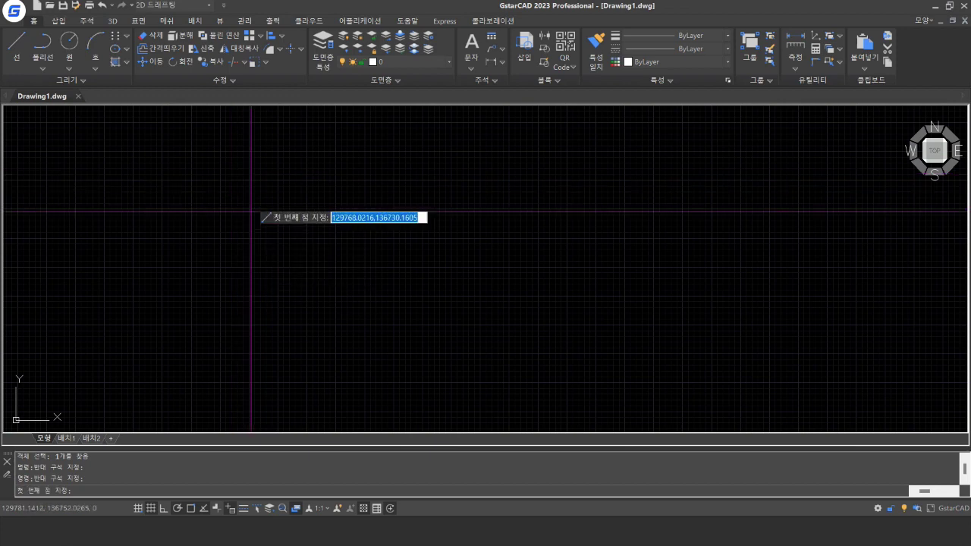
Step: Draw one vertical line from an upper point straight down, then zoom in
{"action": "left_click", "coordinate": [248, 199]}
{"action": "left_click", "coordinate": [243, 327]}
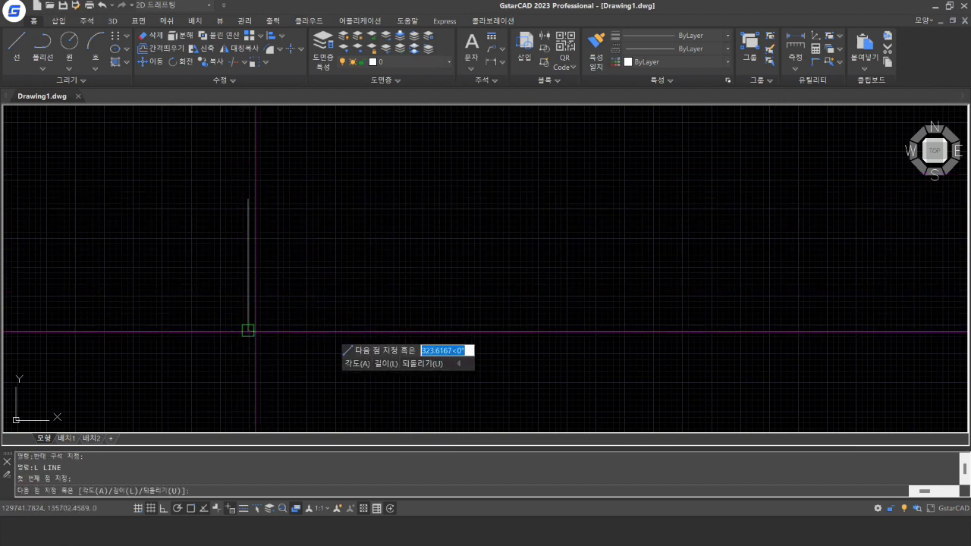
{"action": "key", "text": "Escape"}
{"action": "scroll", "coordinate": [264, 253], "scroll_direction": "up", "scroll_amount": 2}
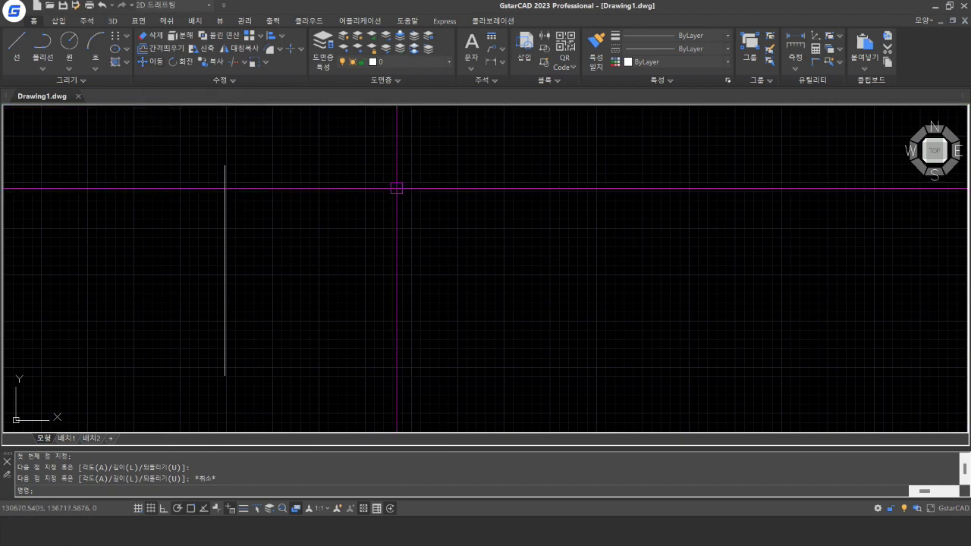
{"action": "type", "text": "m"}
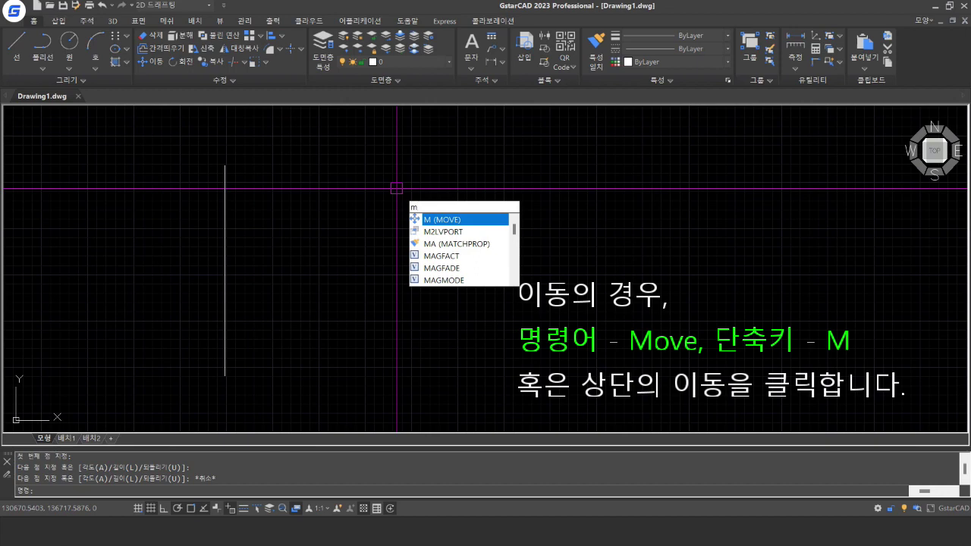
Step: Move the vertical line by its top endpoint to a spot further right
{"action": "key", "text": "Return"}
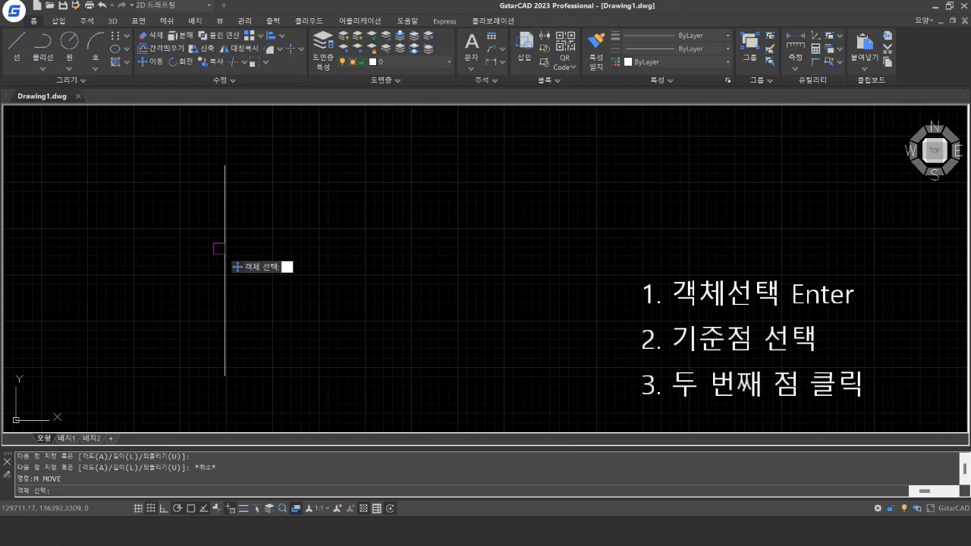
{"action": "left_click", "coordinate": [220, 248]}
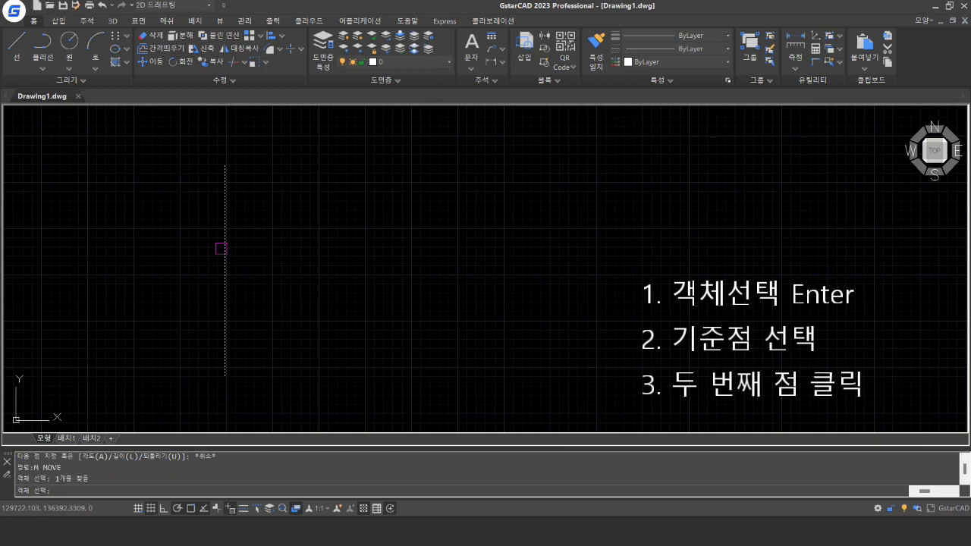
{"action": "key", "text": "Return"}
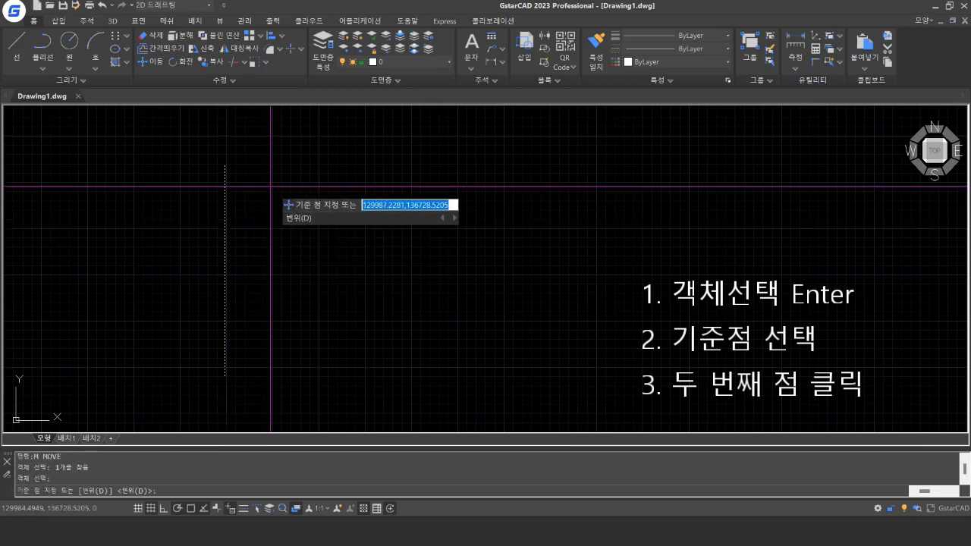
{"action": "left_click", "coordinate": [224, 165]}
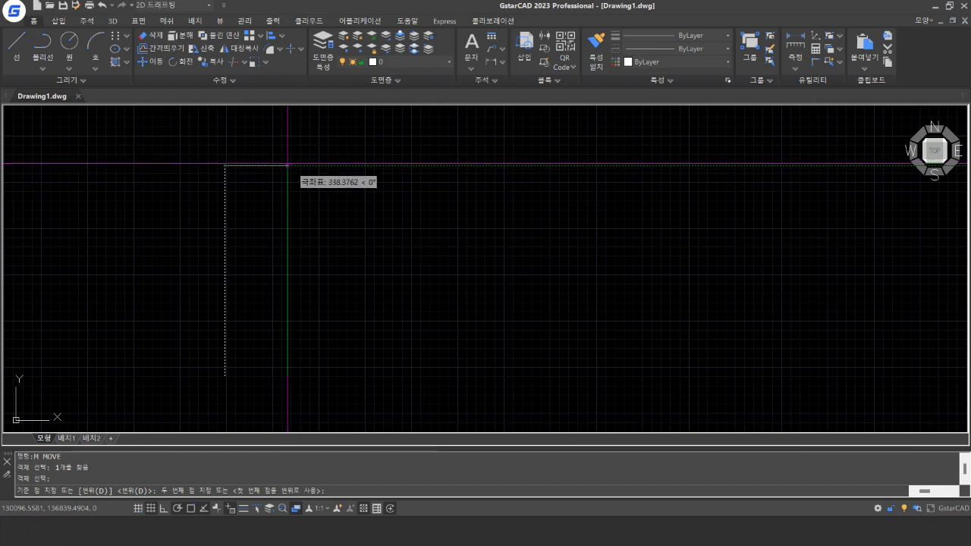
{"action": "left_click", "coordinate": [337, 202]}
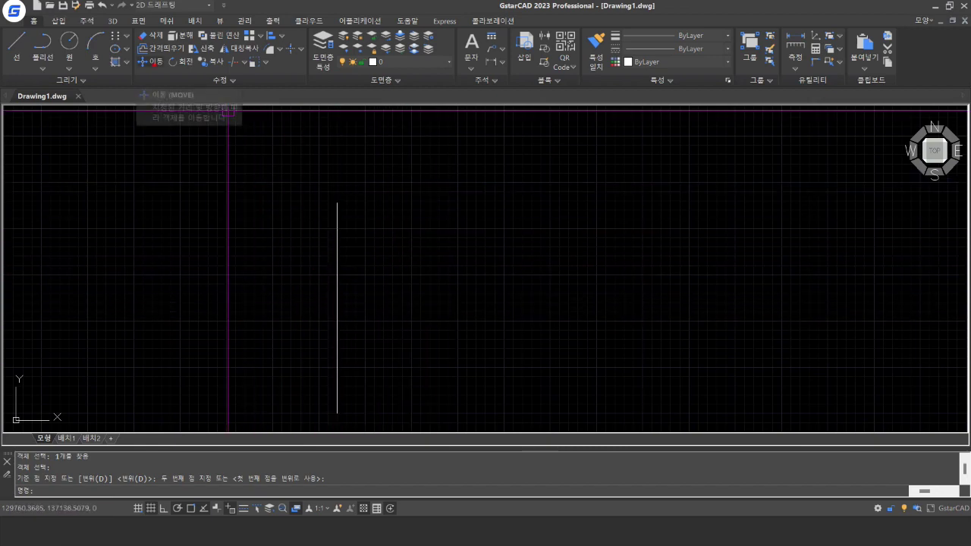
Step: Move the vertical line exactly 200 units right from its top endpoint
{"action": "left_click", "coordinate": [150, 62]}
{"action": "left_click", "coordinate": [337, 217]}
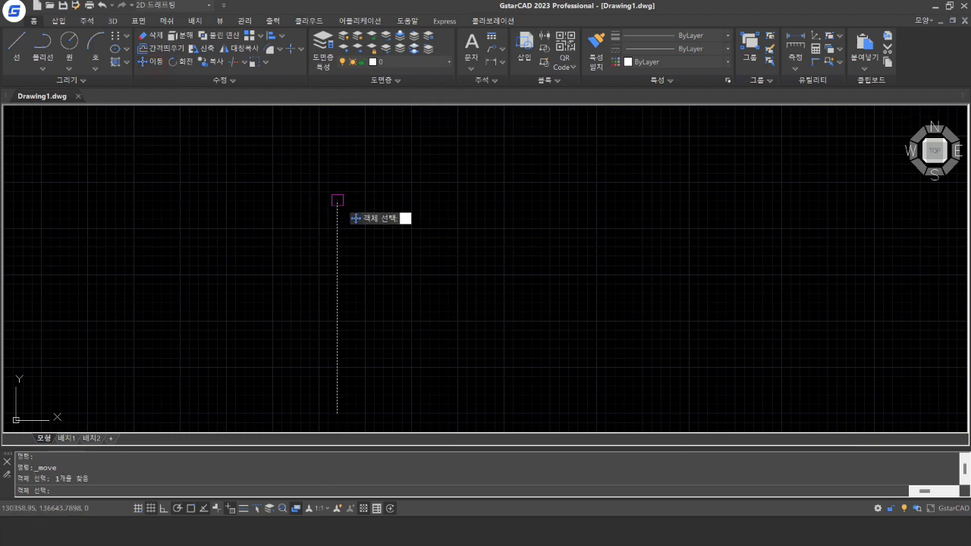
{"action": "key", "text": "Return"}
{"action": "left_click", "coordinate": [337, 203]}
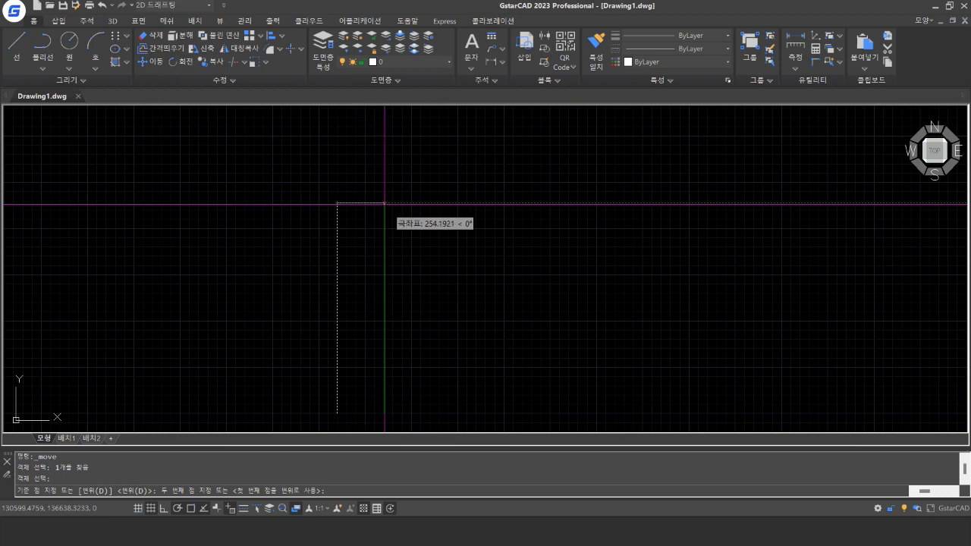
{"action": "type", "text": "200"}
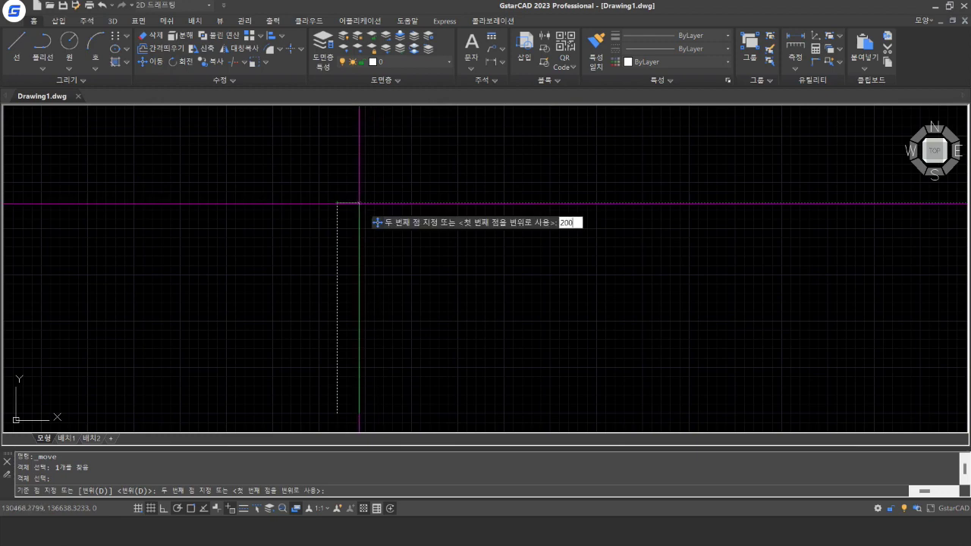
{"action": "key", "text": "Return"}
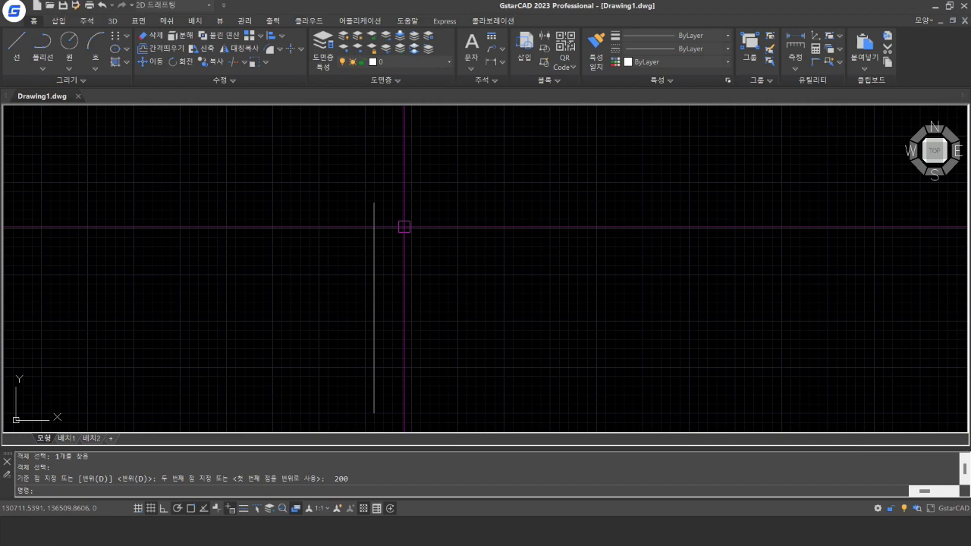
Step: Recentre the view on the line and start a new LINE command
{"action": "scroll", "coordinate": [405, 227], "scroll_direction": "down", "scroll_amount": 2}
{"action": "middle_click_drag", "start_coordinate": [404, 226], "coordinate": [383, 225]}
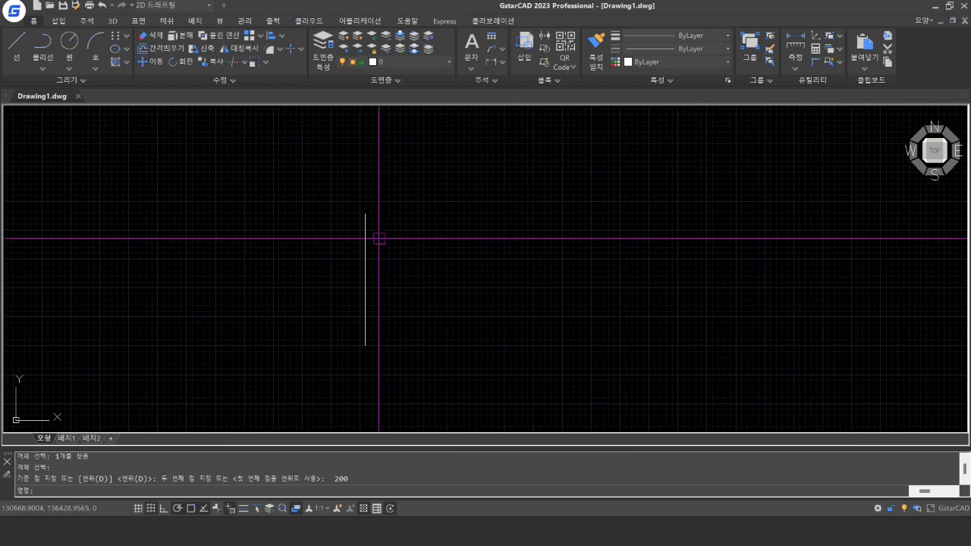
{"action": "type", "text": "L"}
{"action": "key", "text": "Return"}
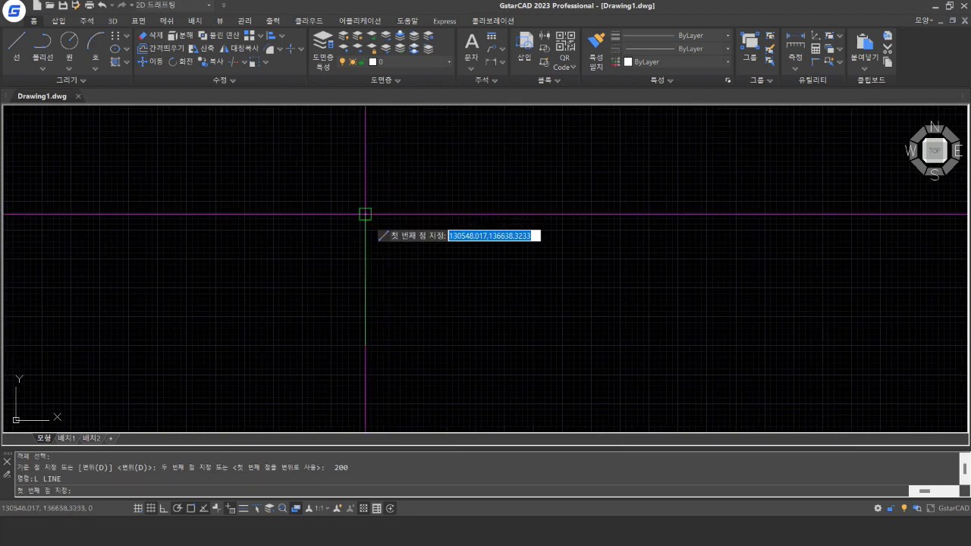
Step: Draw connected top, right and bottom edges of a square beside the vertical line
{"action": "left_click", "coordinate": [395, 215]}
{"action": "left_click", "coordinate": [528, 214]}
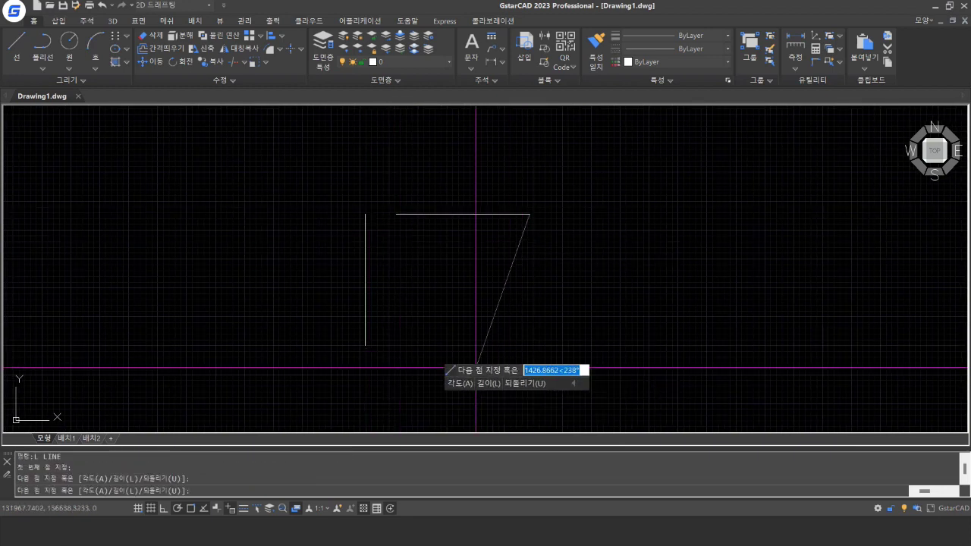
{"action": "left_click", "coordinate": [528, 345]}
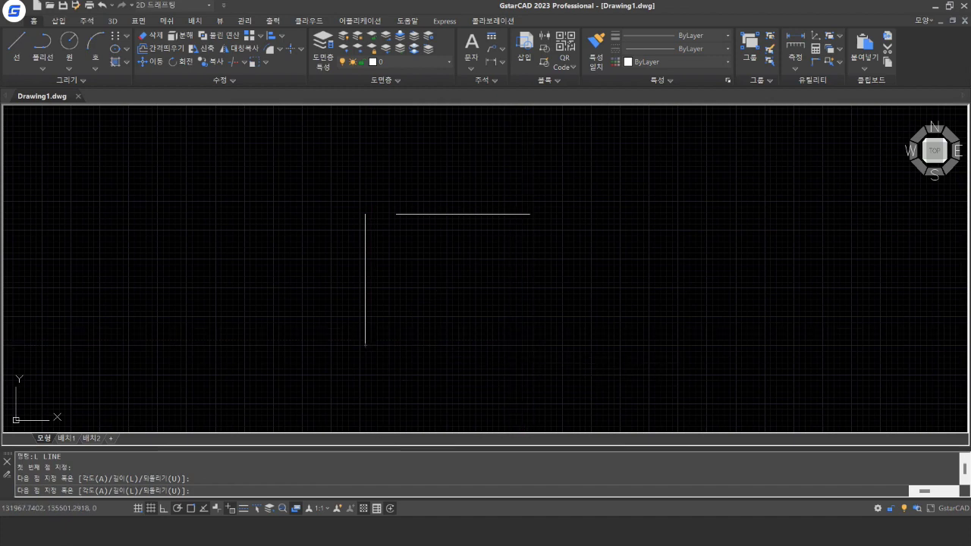
{"action": "left_click", "coordinate": [396, 345]}
{"action": "key", "text": "Escape"}
{"action": "scroll", "coordinate": [448, 270], "scroll_direction": "up", "scroll_amount": 2}
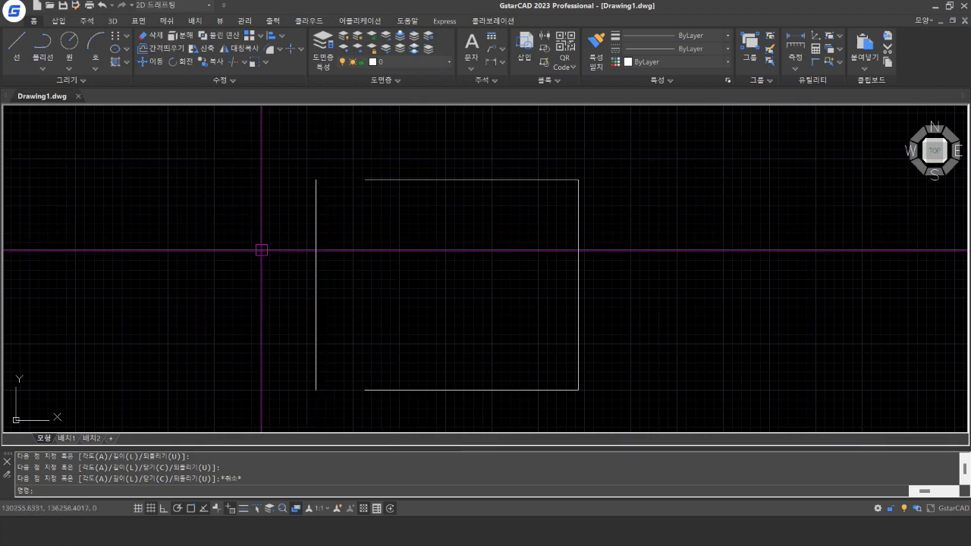
{"action": "type", "text": "m"}
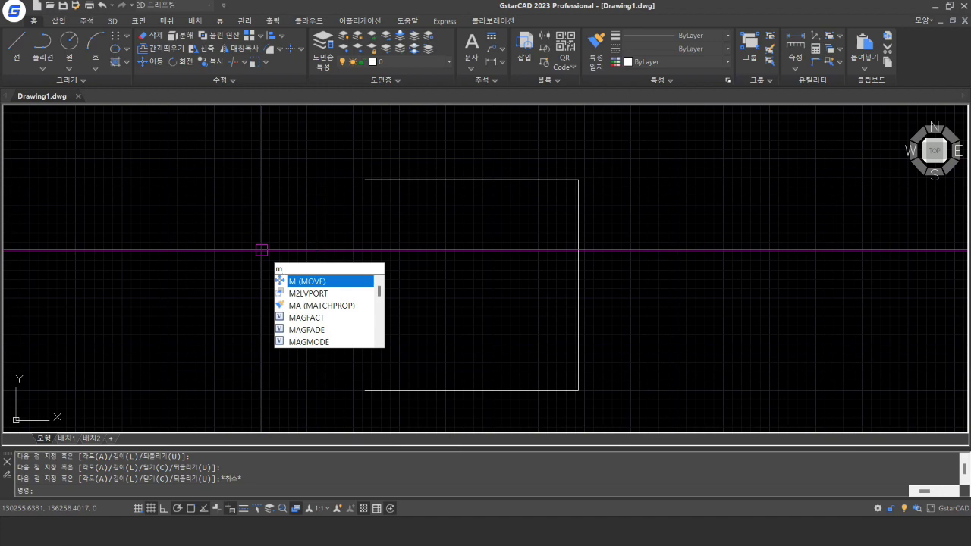
Step: Move the loose vertical line by its top endpoint onto the square's open left side
{"action": "key", "text": "Return"}
{"action": "left_click", "coordinate": [316, 252]}
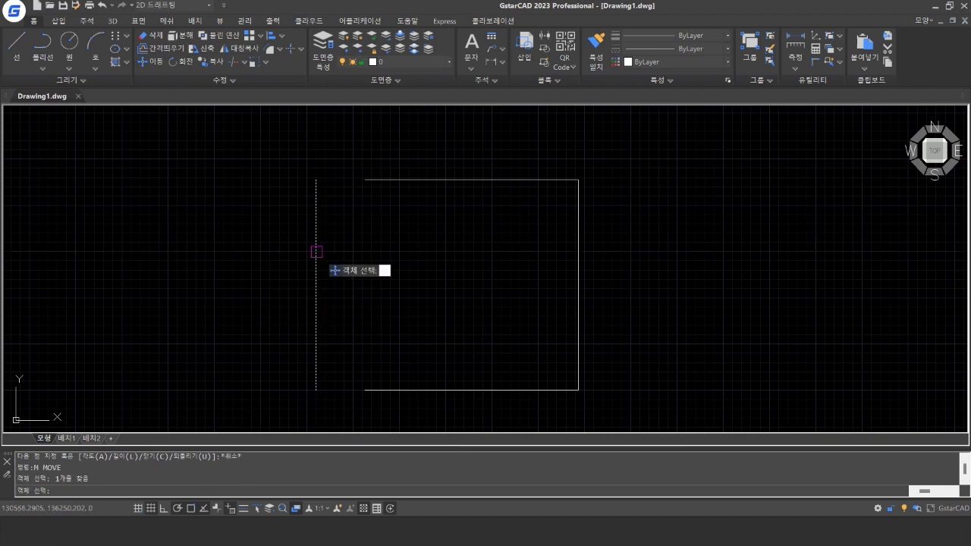
{"action": "key", "text": "Return"}
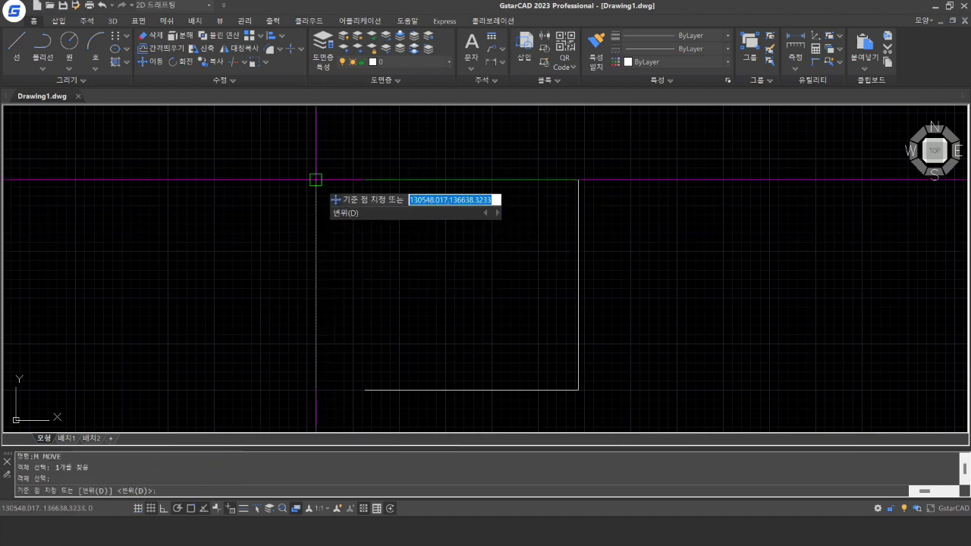
{"action": "left_click", "coordinate": [317, 180]}
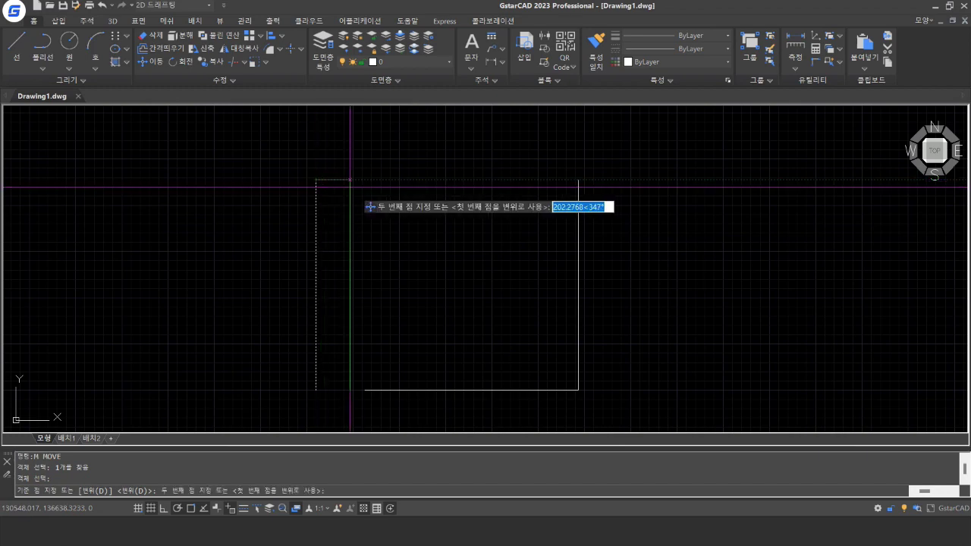
{"action": "key", "text": "Escape"}
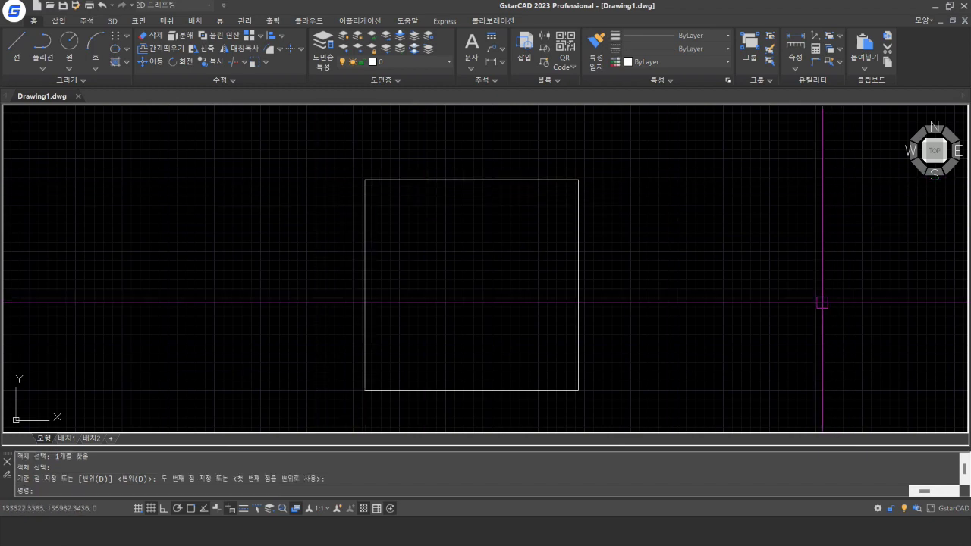
{"action": "middle_click_drag", "start_coordinate": [726, 298], "coordinate": [526, 285]}
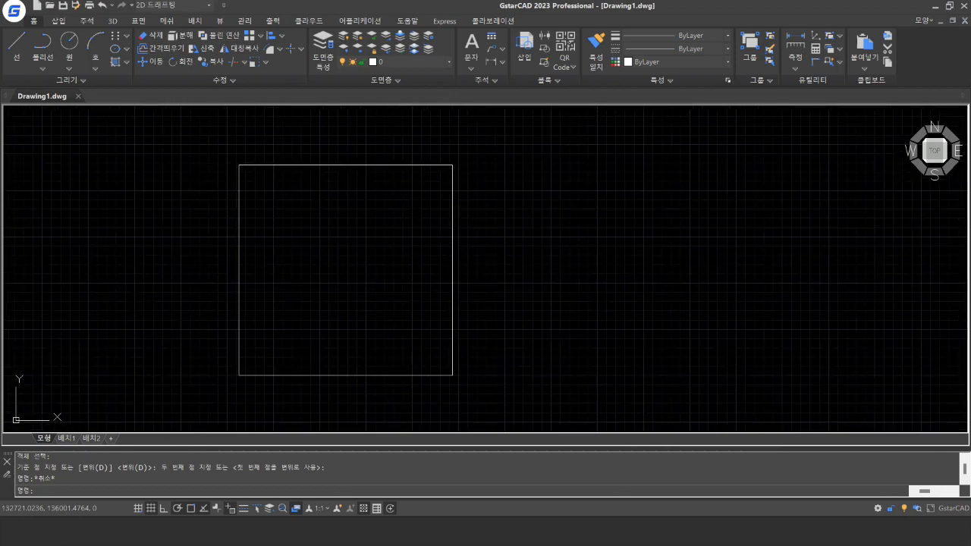
{"action": "mouse_move", "coordinate": [527, 285]}
{"action": "middle_mouse_down"}
{"action": "mouse_move", "coordinate": [647, 271]}
{"action": "mouse_move", "coordinate": [650, 257]}
{"action": "middle_mouse_up"}
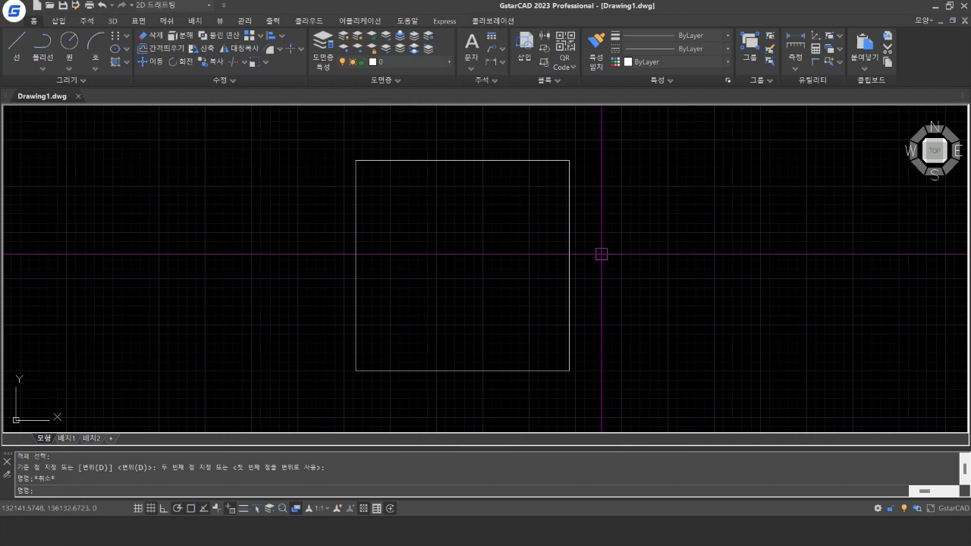
{"action": "scroll", "coordinate": [576, 341], "scroll_direction": "down", "scroll_amount": 3}
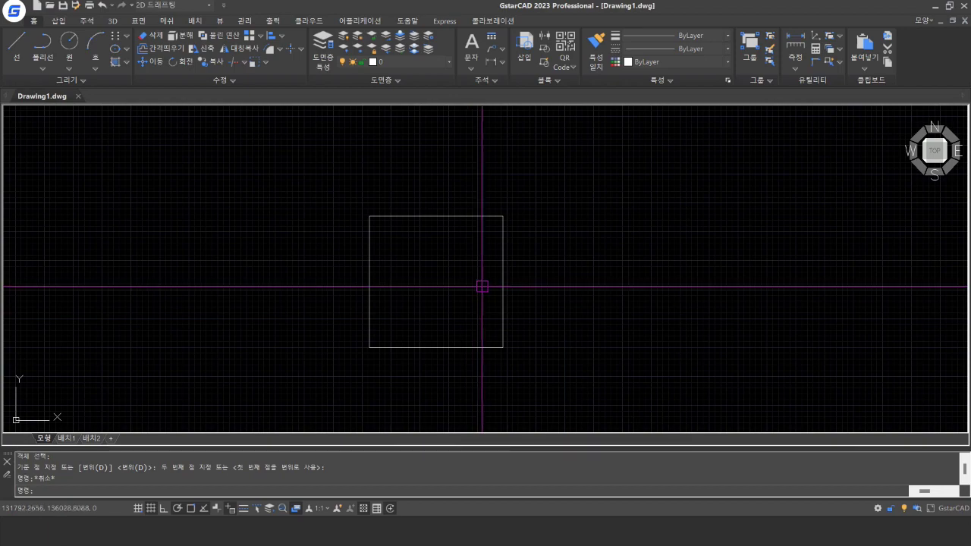
{"action": "middle_click_drag", "start_coordinate": [454, 293], "coordinate": [535, 292]}
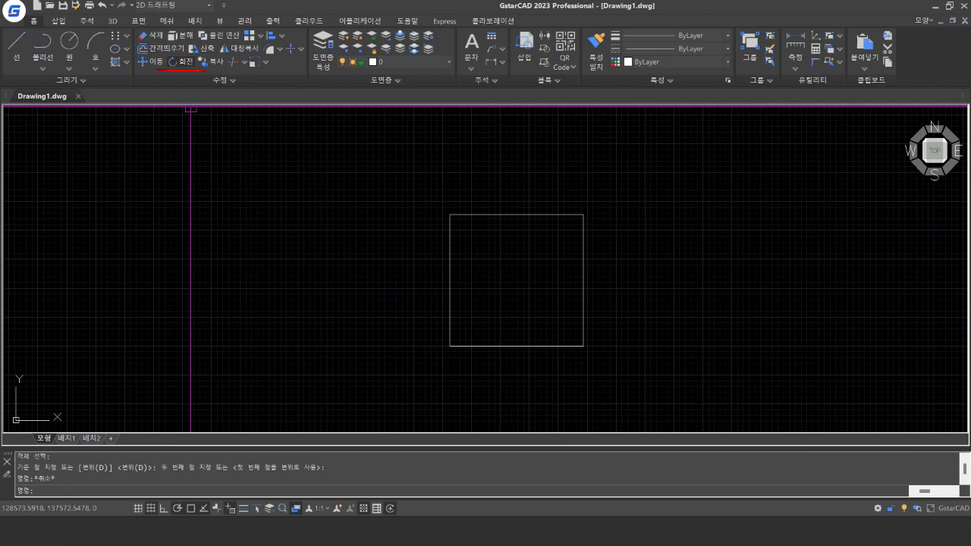
{"action": "type", "text": "ro"}
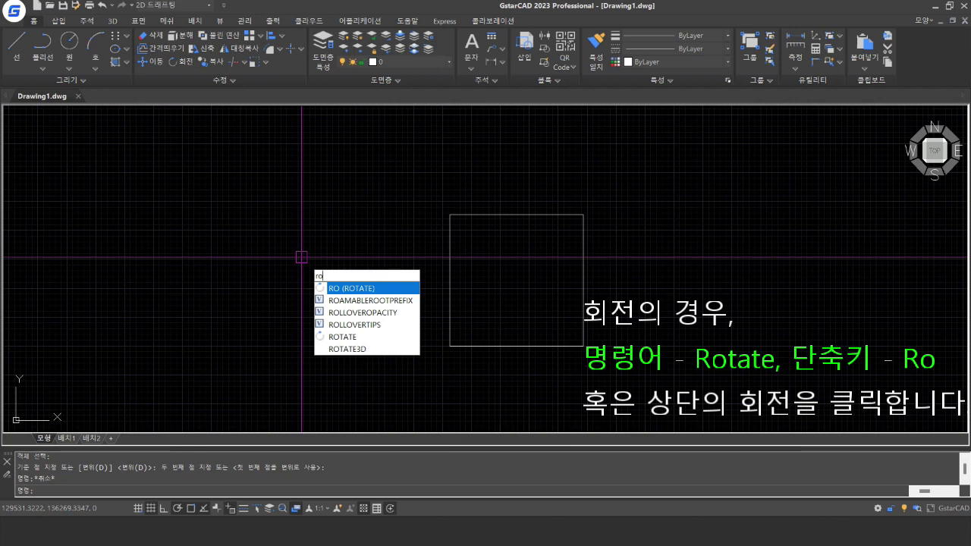
Step: Rotate the square's left edge 30 degrees about its midpoint using the Midpoint snap
{"action": "key", "text": "Return"}
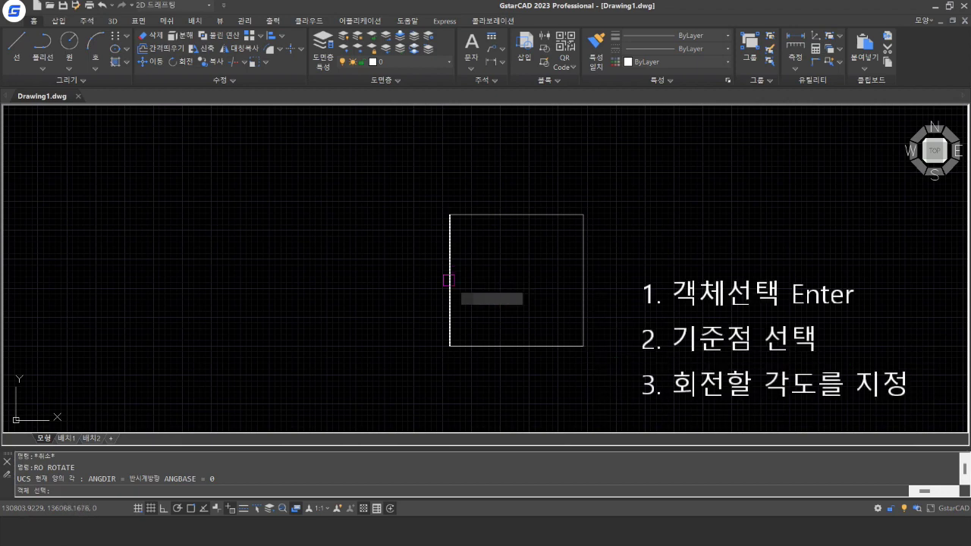
{"action": "left_click", "coordinate": [448, 280]}
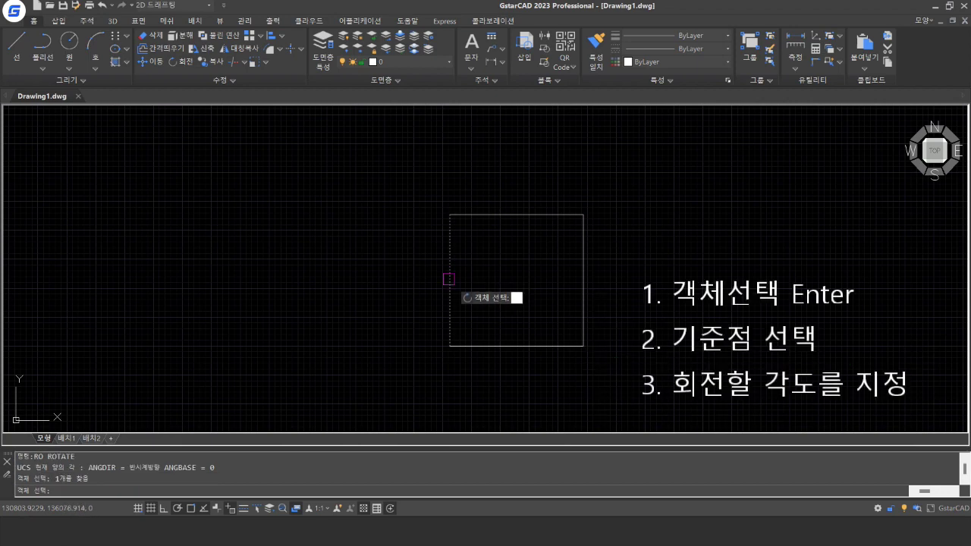
{"action": "key", "text": "Return"}
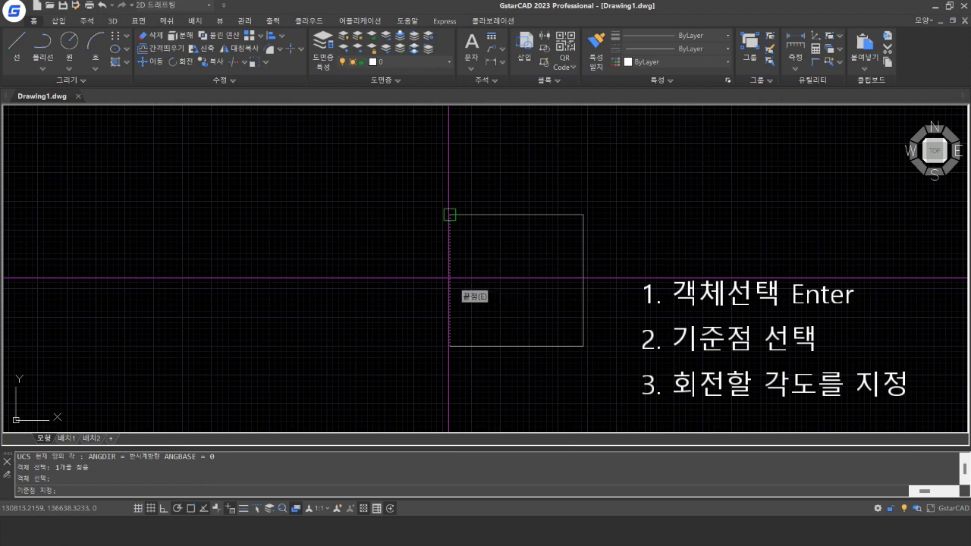
{"action": "right_click", "coordinate": [461, 271], "text": "shift"}
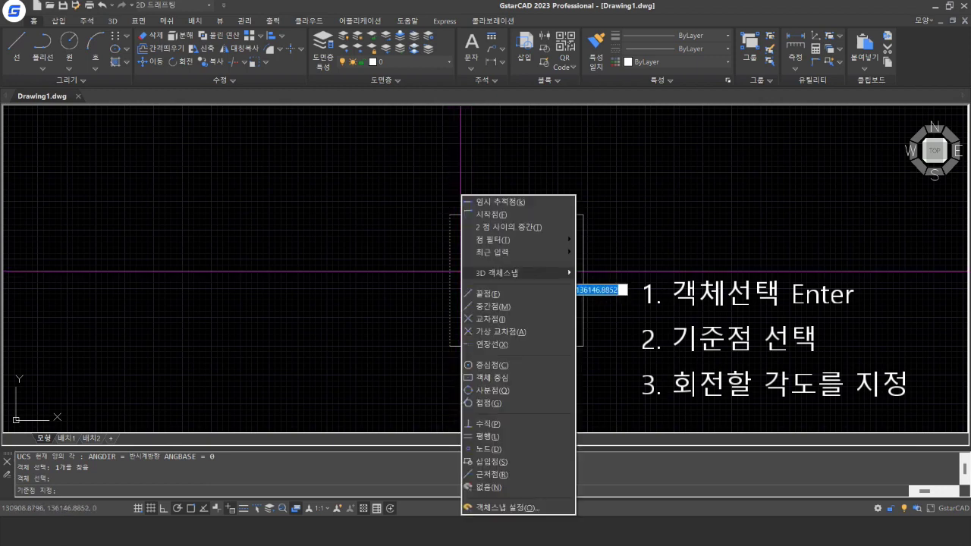
{"action": "left_click", "coordinate": [493, 306]}
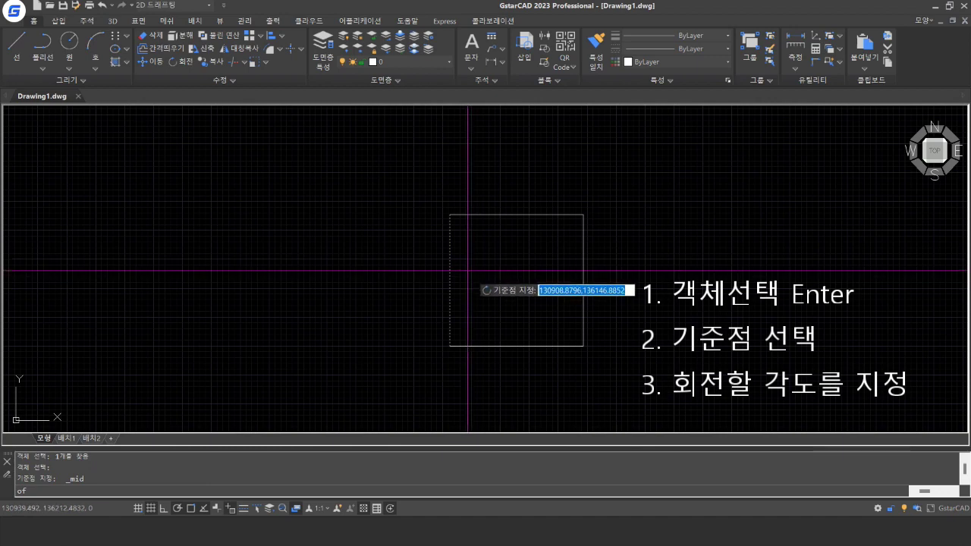
{"action": "left_click", "coordinate": [450, 281]}
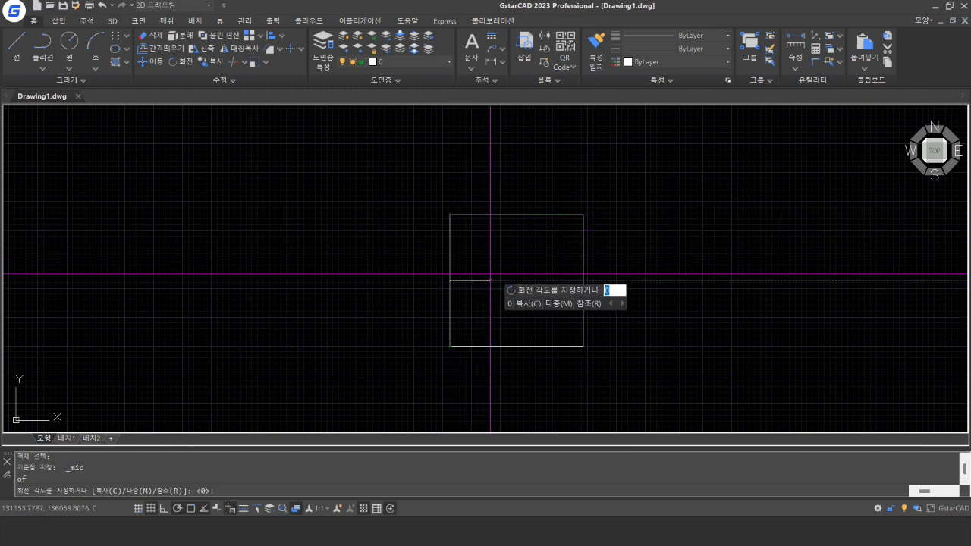
{"action": "type", "text": "30"}
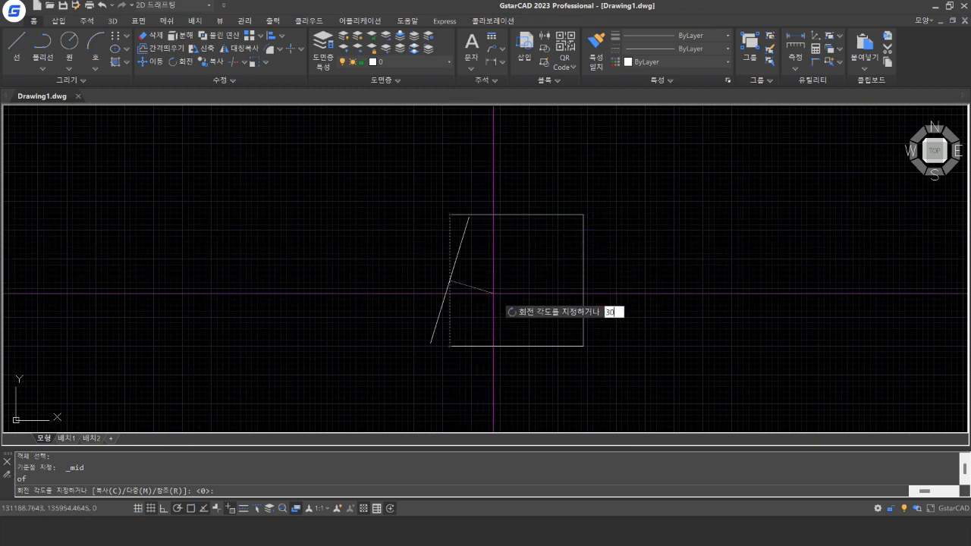
{"action": "key", "text": "Return"}
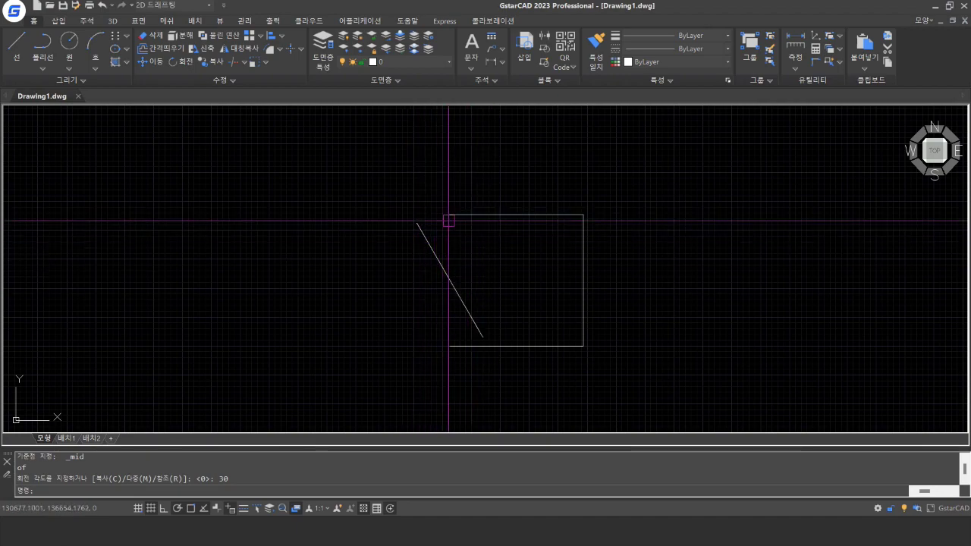
Step: Select the slanted line to check it, then clear the selection
{"action": "scroll", "coordinate": [420, 240], "scroll_direction": "up", "scroll_amount": 3}
{"action": "scroll", "coordinate": [512, 215], "scroll_direction": "down", "scroll_amount": 2}
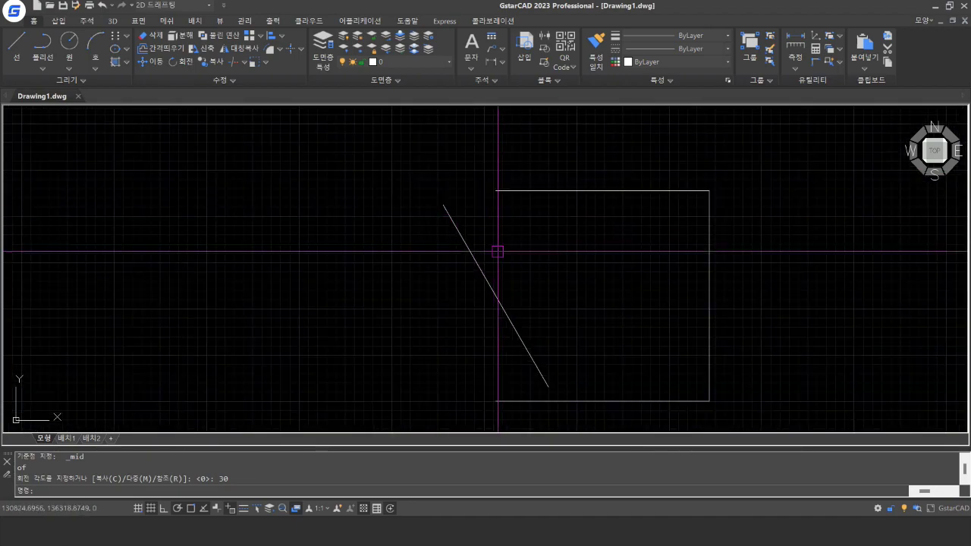
{"action": "left_click", "coordinate": [501, 243]}
{"action": "left_click", "coordinate": [471, 264]}
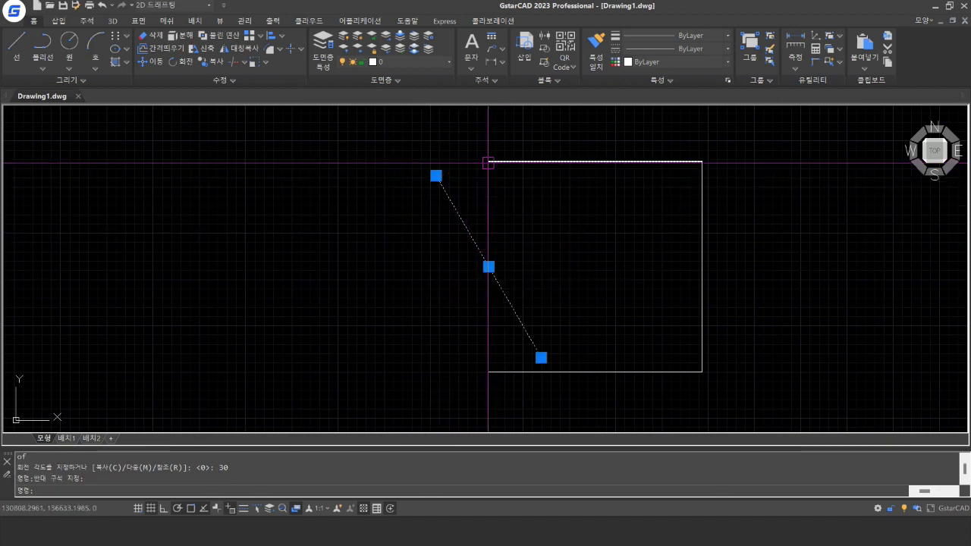
{"action": "key", "text": "Escape"}
{"action": "type", "text": "r"}
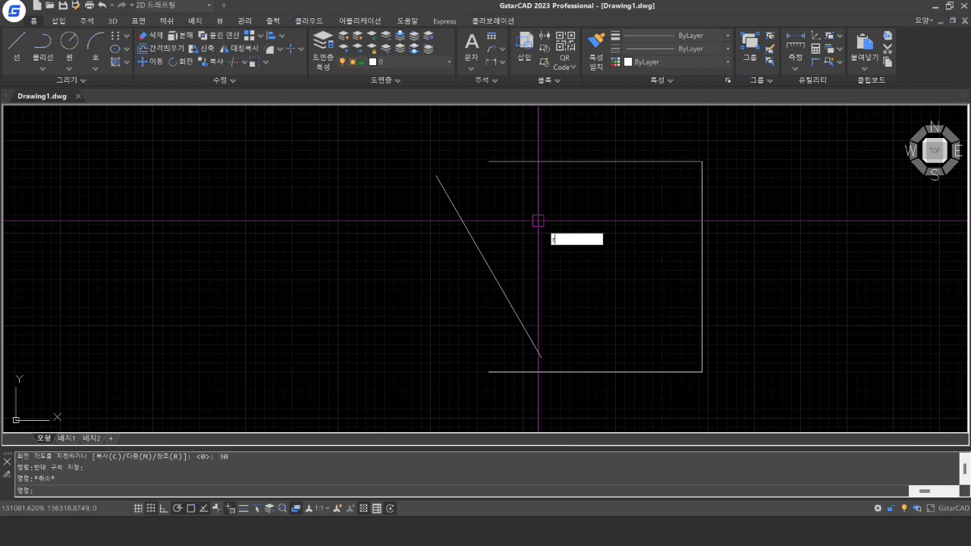
{"action": "type", "text": "o"}
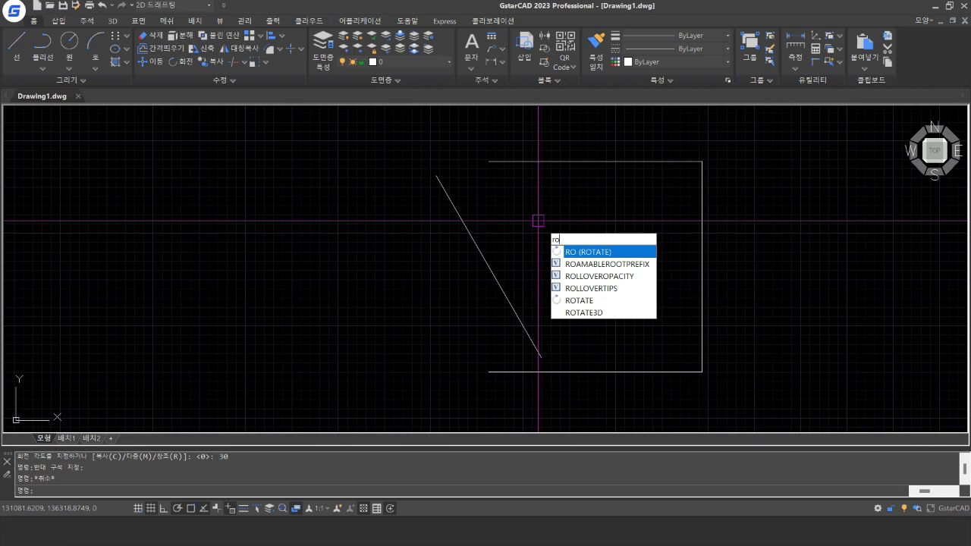
Step: Rotate the slanted line a further 150 degrees about its midpoint, making it vertical again
{"action": "key", "text": "Return"}
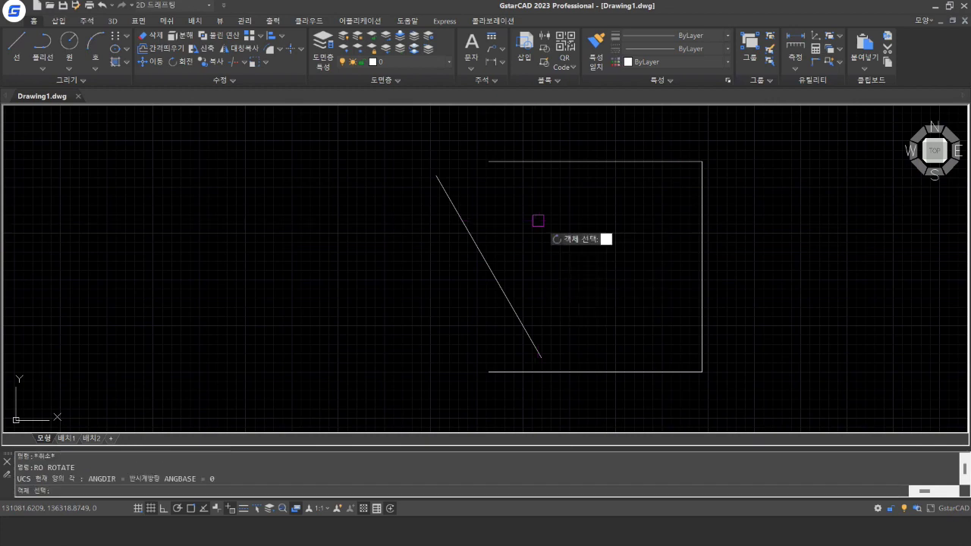
{"action": "left_click", "coordinate": [481, 251]}
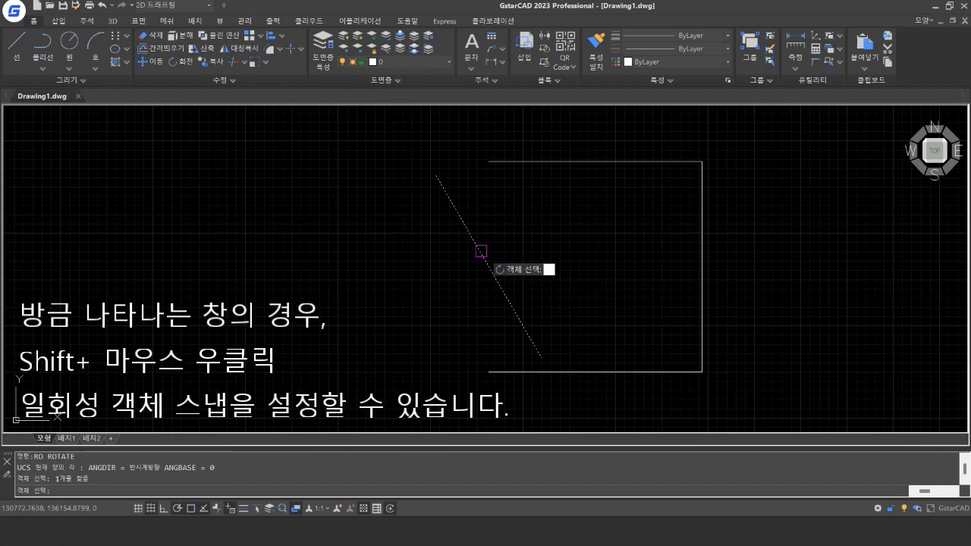
{"action": "key", "text": "Return"}
{"action": "right_click", "coordinate": [479, 271], "text": "shift"}
{"action": "left_click", "coordinate": [505, 294]}
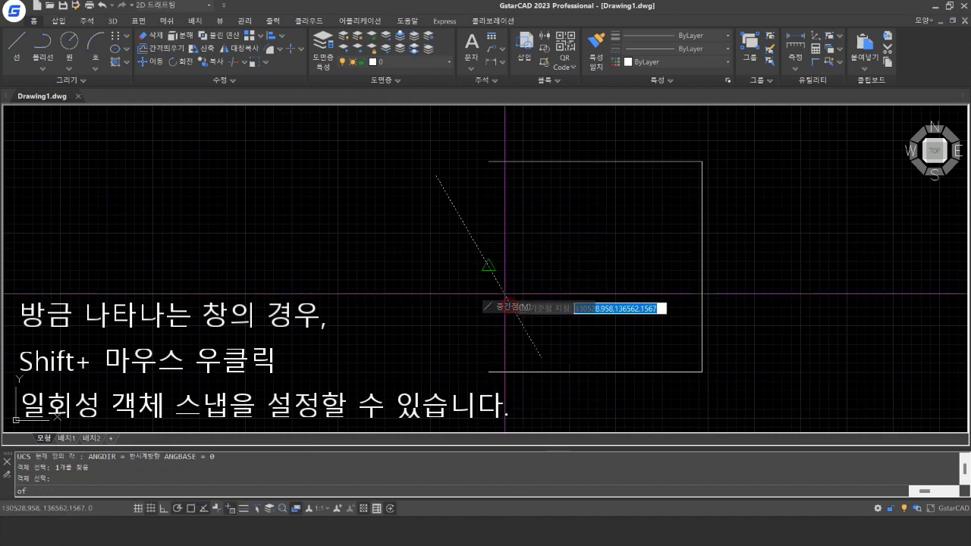
{"action": "left_click", "coordinate": [489, 269]}
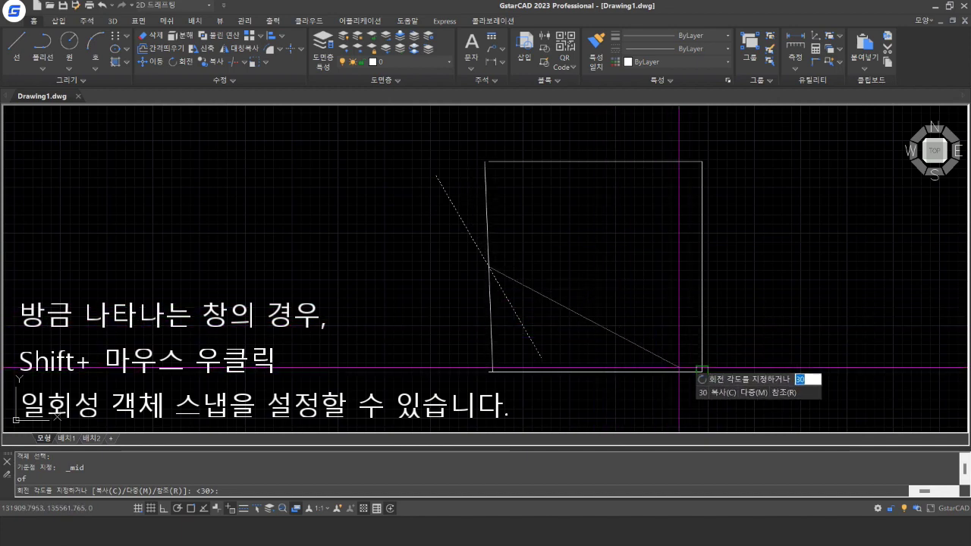
{"action": "right_click", "coordinate": [510, 206], "text": "shift"}
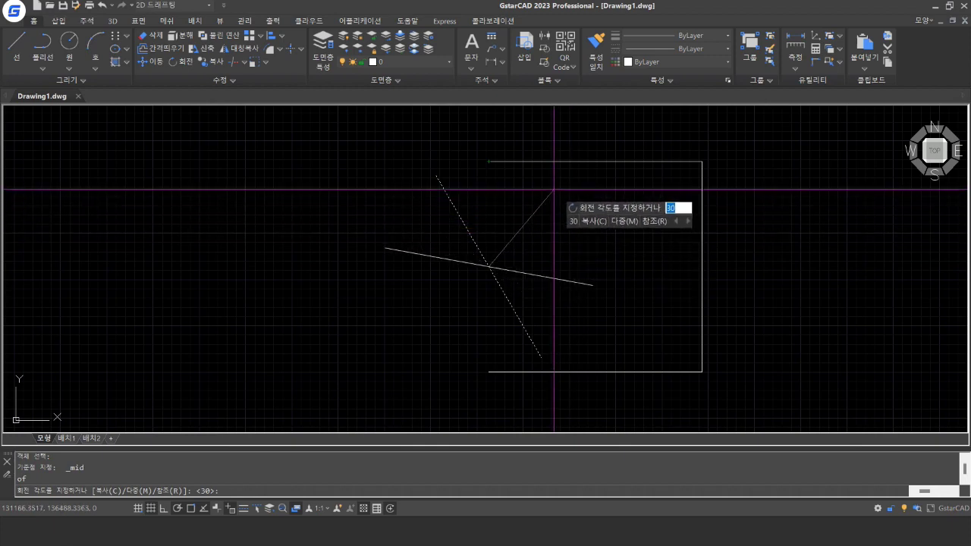
{"action": "type", "text": "150"}
{"action": "key", "text": "Return"}
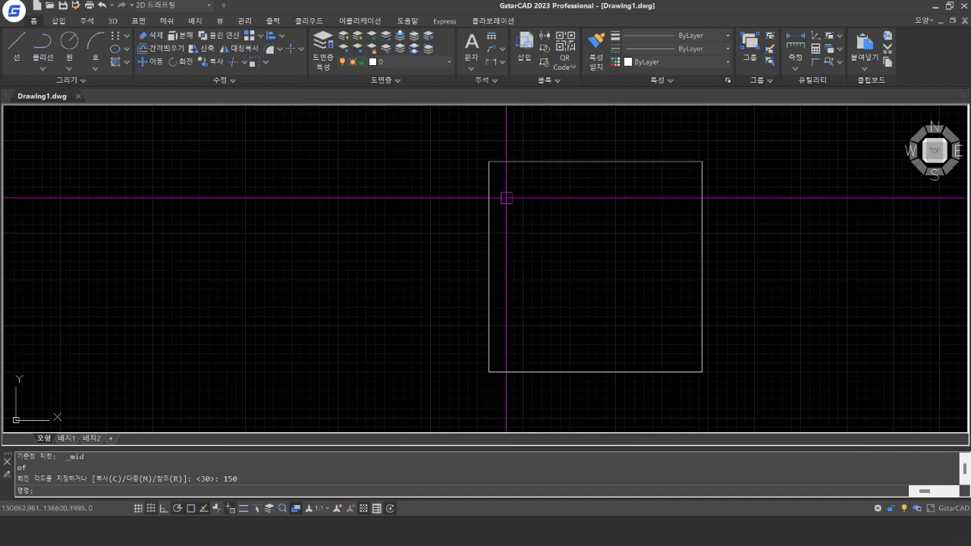
{"action": "middle_click_drag", "start_coordinate": [442, 325], "coordinate": [398, 326]}
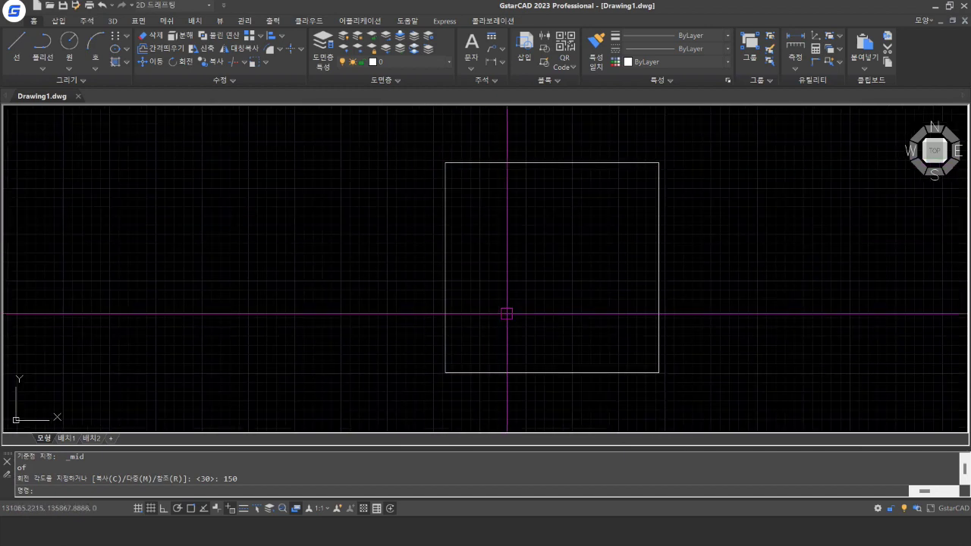
{"action": "middle_click_drag", "start_coordinate": [477, 211], "coordinate": [433, 207]}
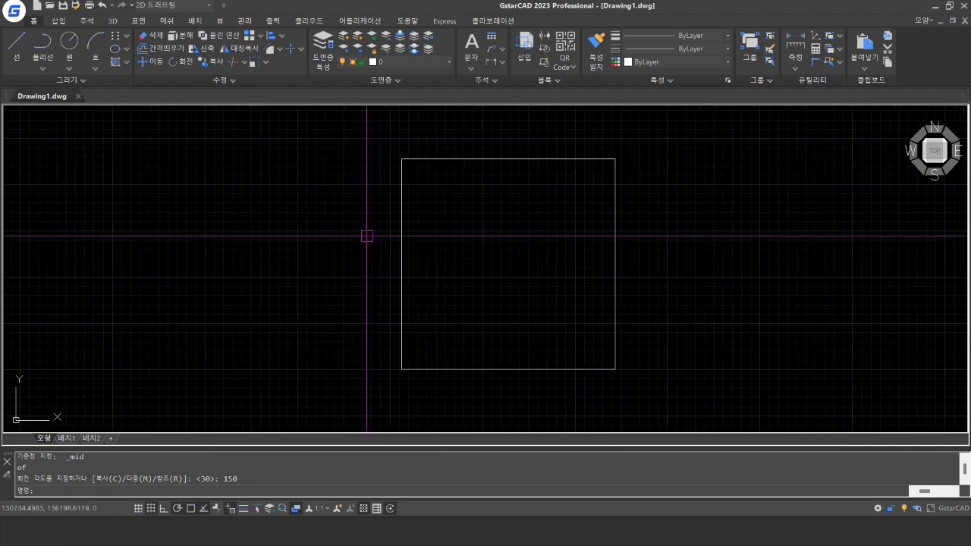
{"action": "middle_click_drag", "start_coordinate": [392, 221], "coordinate": [430, 218]}
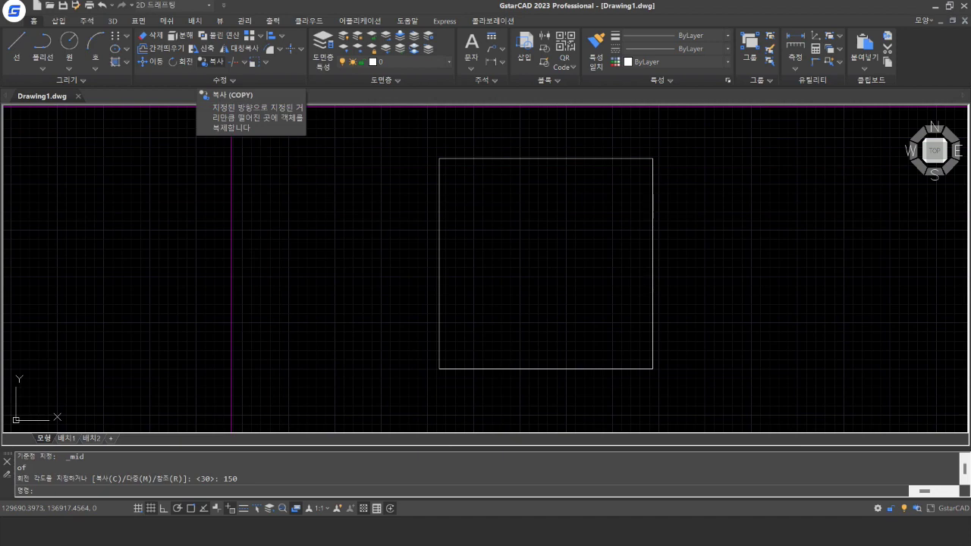
{"action": "middle_click_drag", "start_coordinate": [695, 250], "coordinate": [247, 257]}
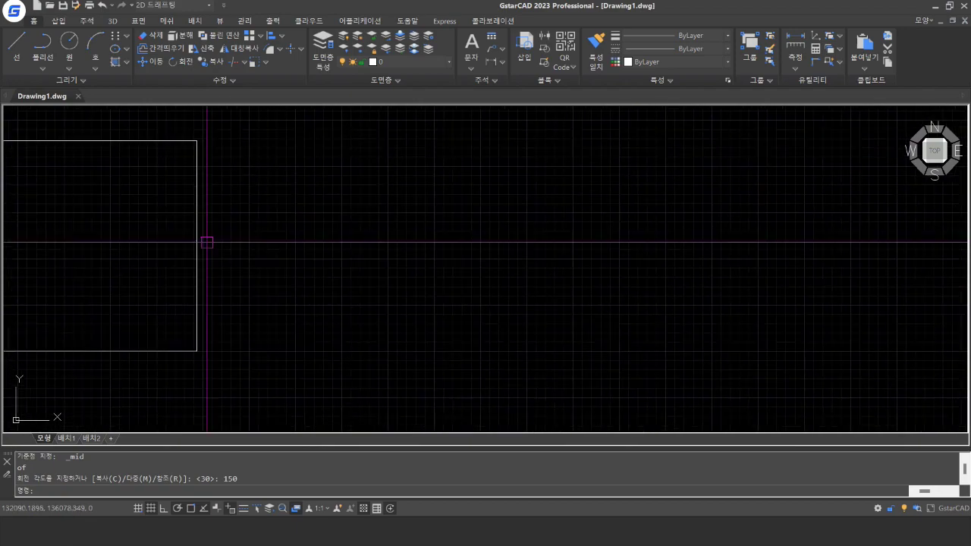
{"action": "scroll", "coordinate": [365, 248], "scroll_direction": "down", "scroll_amount": 4}
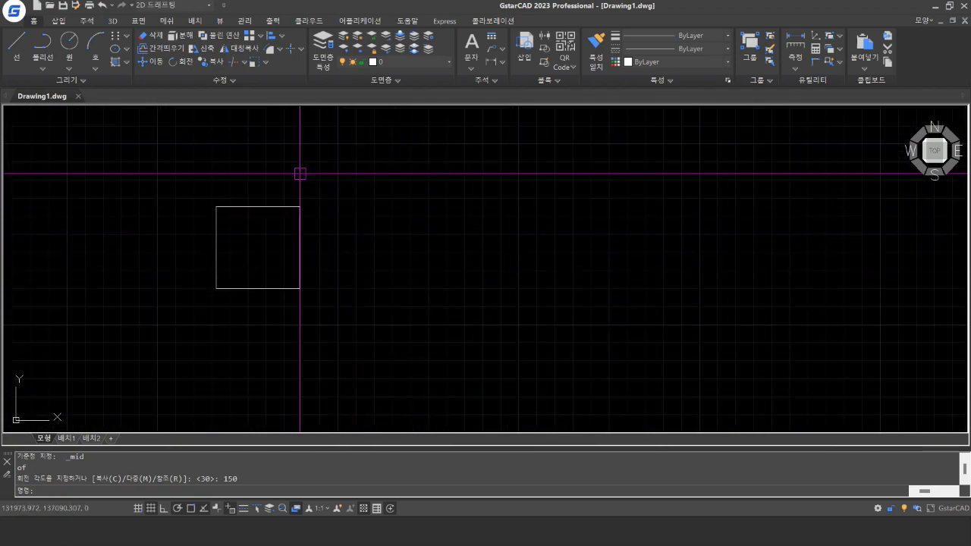
{"action": "middle_click_drag", "start_coordinate": [308, 185], "coordinate": [268, 185]}
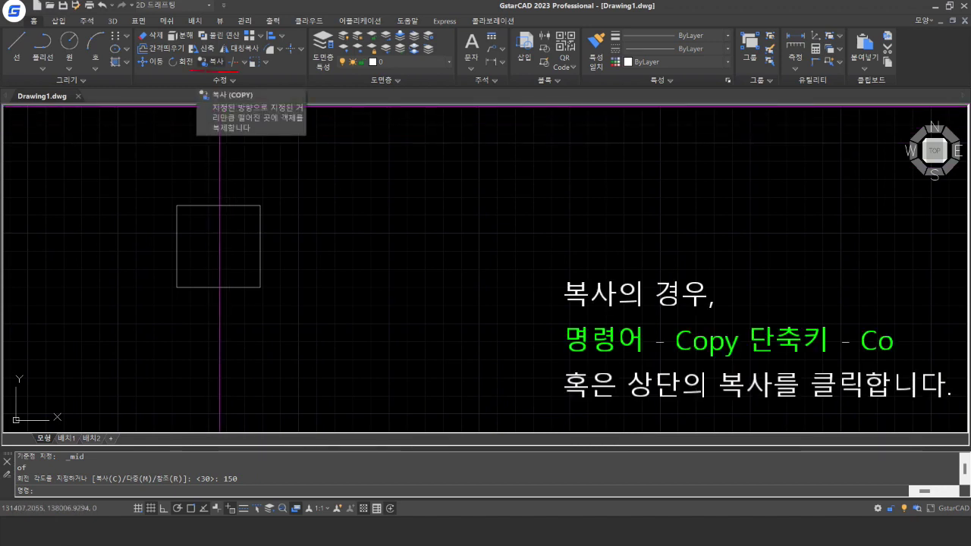
{"action": "left_click", "coordinate": [211, 62]}
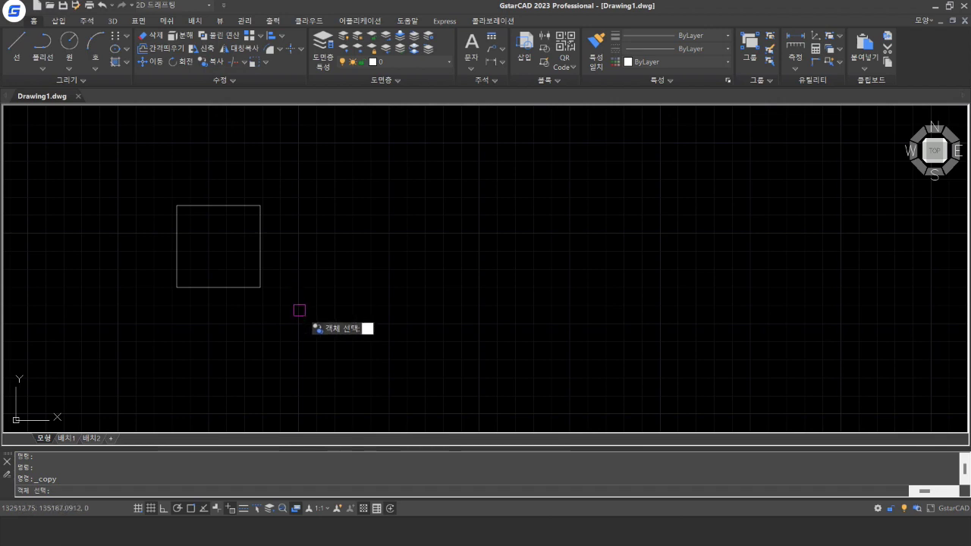
Step: Window-select the square's four lines and use its lower-left corner as the copy base
{"action": "left_click", "coordinate": [300, 310]}
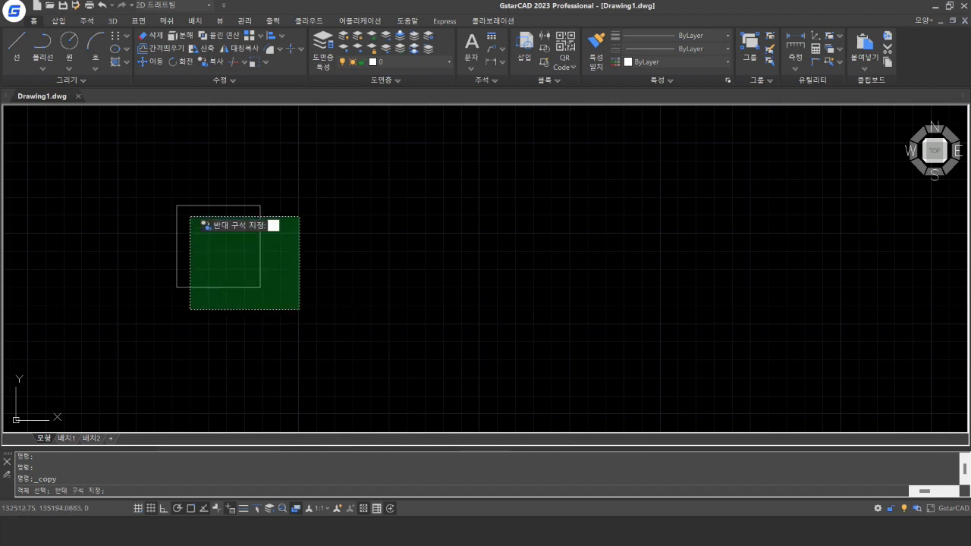
{"action": "left_click", "coordinate": [156, 186]}
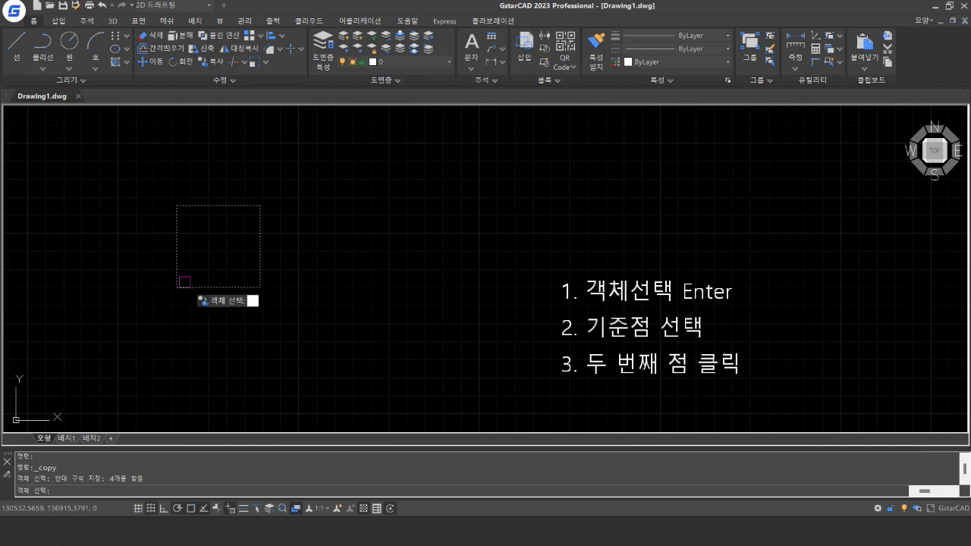
{"action": "key", "text": "Return"}
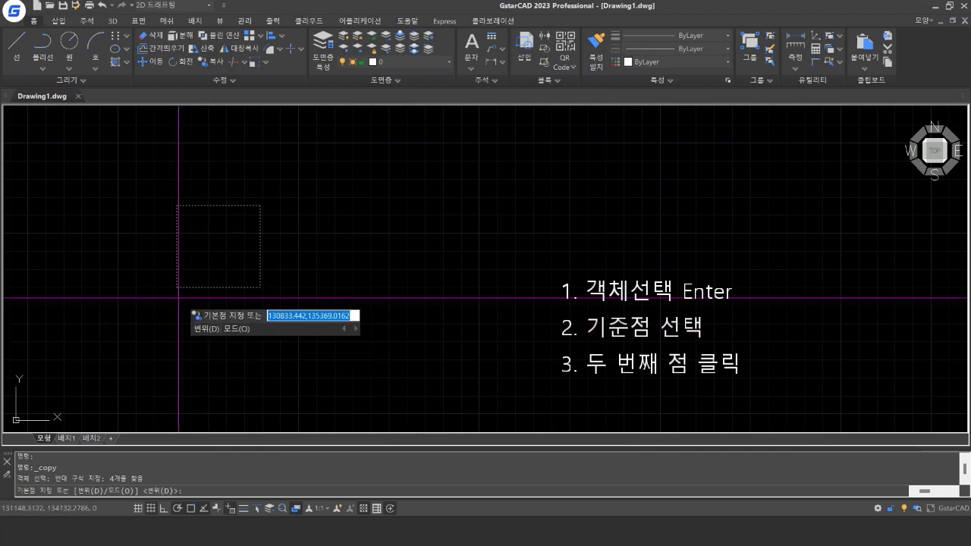
{"action": "left_click", "coordinate": [176, 287]}
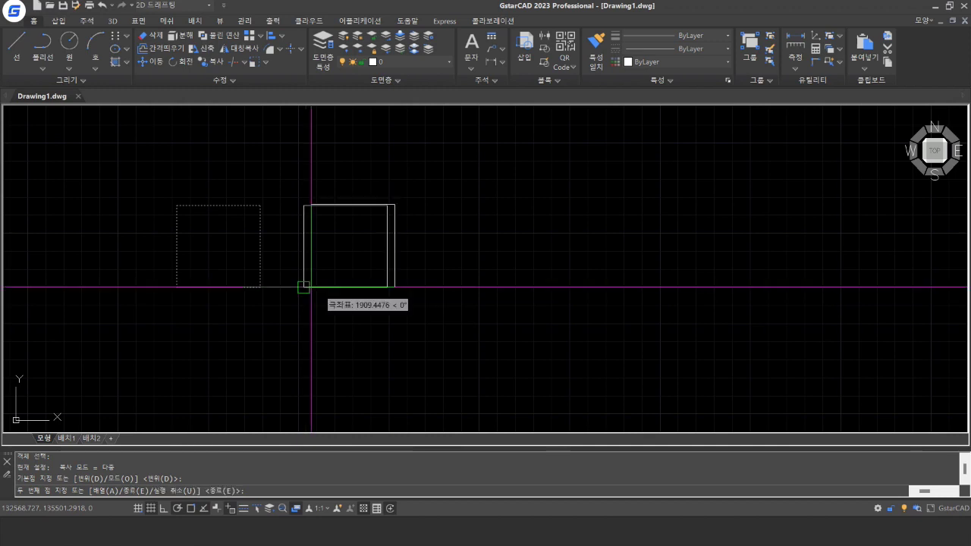
Step: Place copies across a top row and a bottom row of four squares each
{"action": "left_click", "coordinate": [304, 287]}
{"action": "left_click", "coordinate": [421, 288]}
{"action": "left_click", "coordinate": [543, 287]}
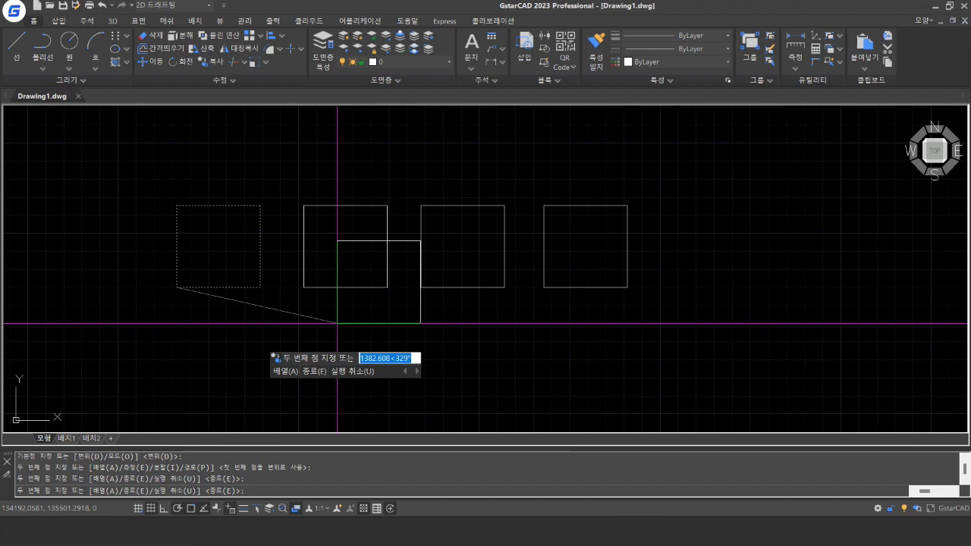
{"action": "left_click", "coordinate": [302, 382]}
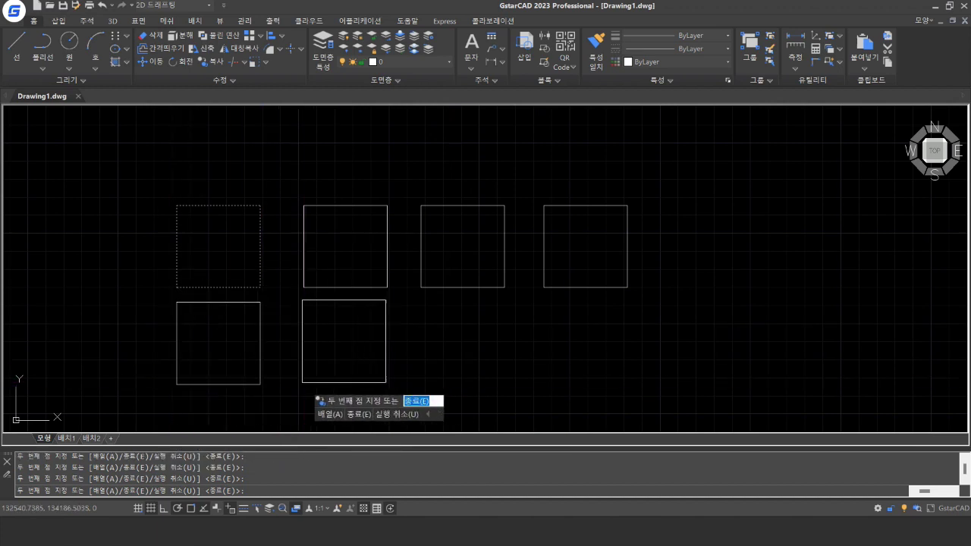
{"action": "left_click", "coordinate": [423, 384]}
{"action": "left_click", "coordinate": [551, 386]}
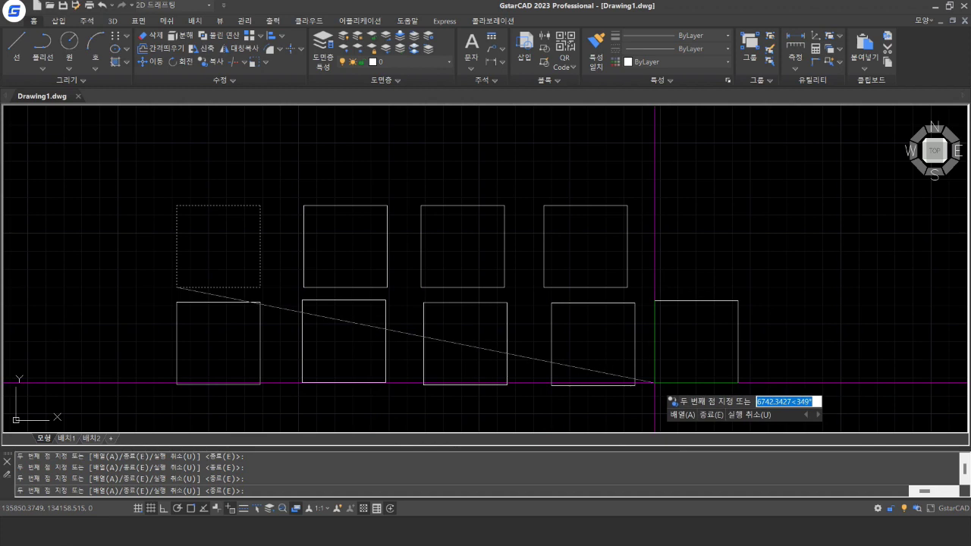
{"action": "key", "text": "Escape"}
{"action": "scroll", "coordinate": [348, 301], "scroll_direction": "down", "scroll_amount": 2}
{"action": "middle_click_drag", "start_coordinate": [348, 301], "coordinate": [317, 302]}
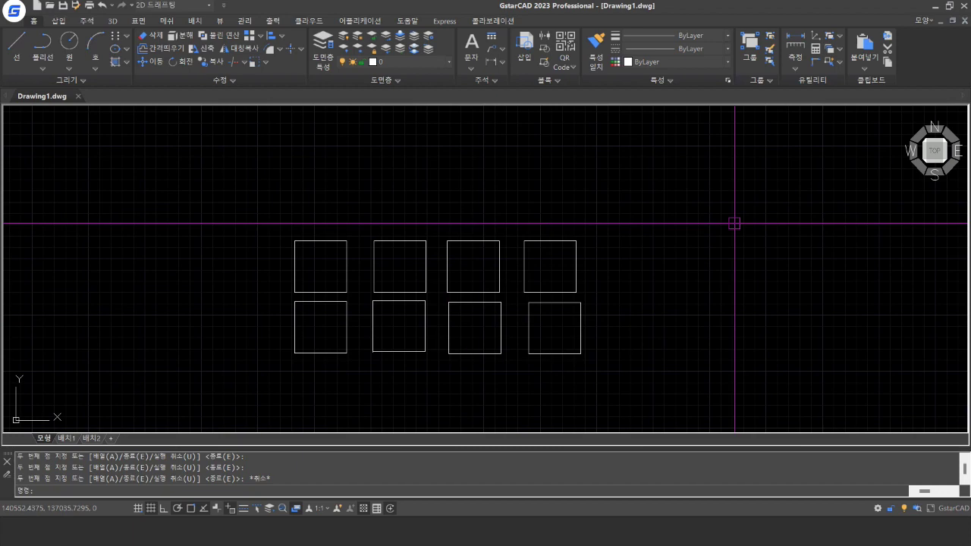
Step: Start Copy (CO), window-select the third top square, and base it at its lower-left corner
{"action": "scroll", "coordinate": [607, 250], "scroll_direction": "up", "scroll_amount": 4}
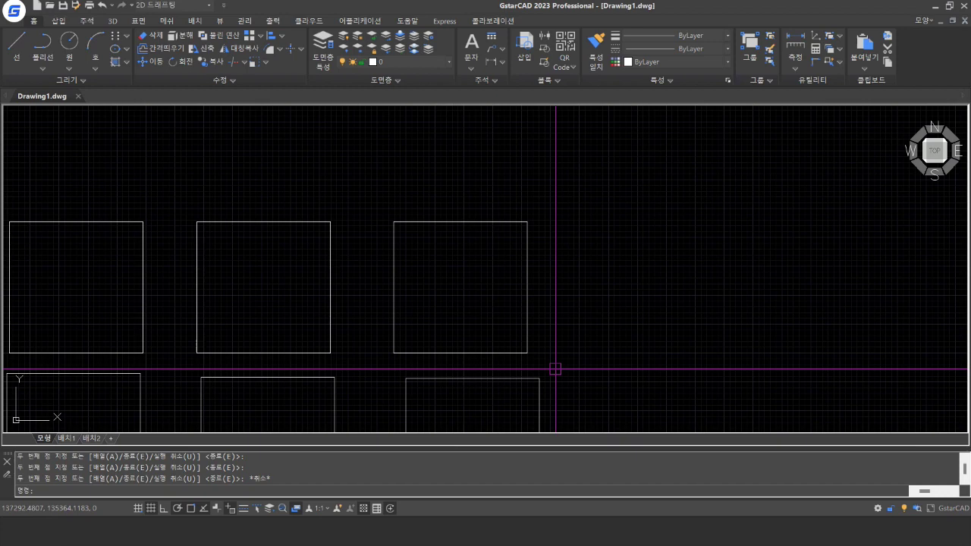
{"action": "type", "text": "co"}
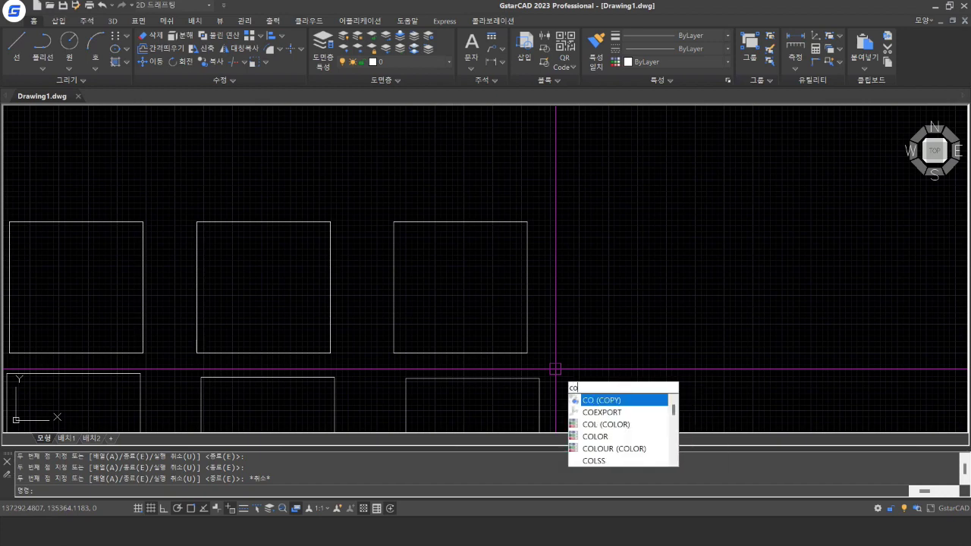
{"action": "key", "text": "Return"}
{"action": "left_click", "coordinate": [558, 367]}
{"action": "left_click", "coordinate": [389, 209]}
{"action": "key", "text": "Return"}
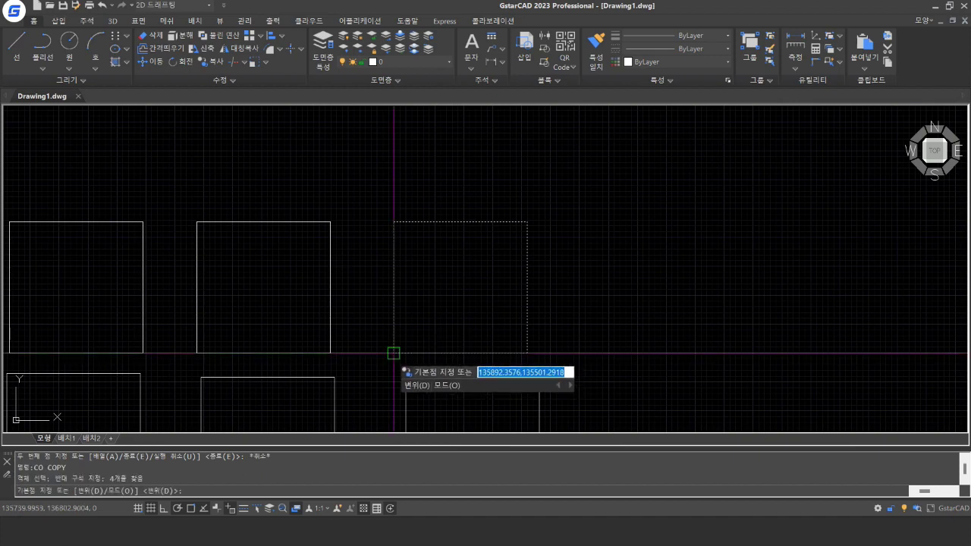
{"action": "left_click", "coordinate": [393, 353]}
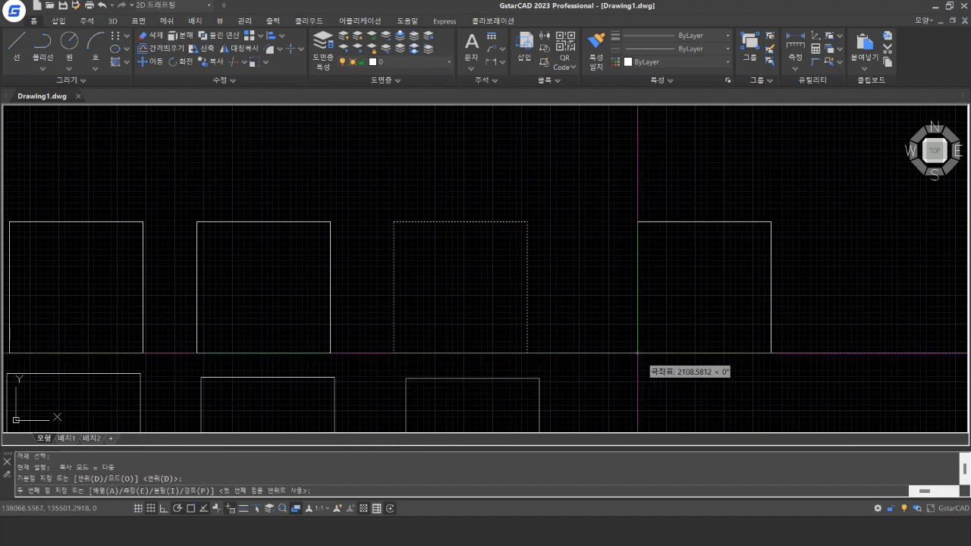
Step: Place the copy 1000 units to the right, overlapping the top row's fourth square
{"action": "type", "text": "1600"}
{"action": "key", "text": "Return"}
{"action": "left_click", "coordinate": [578, 353]}
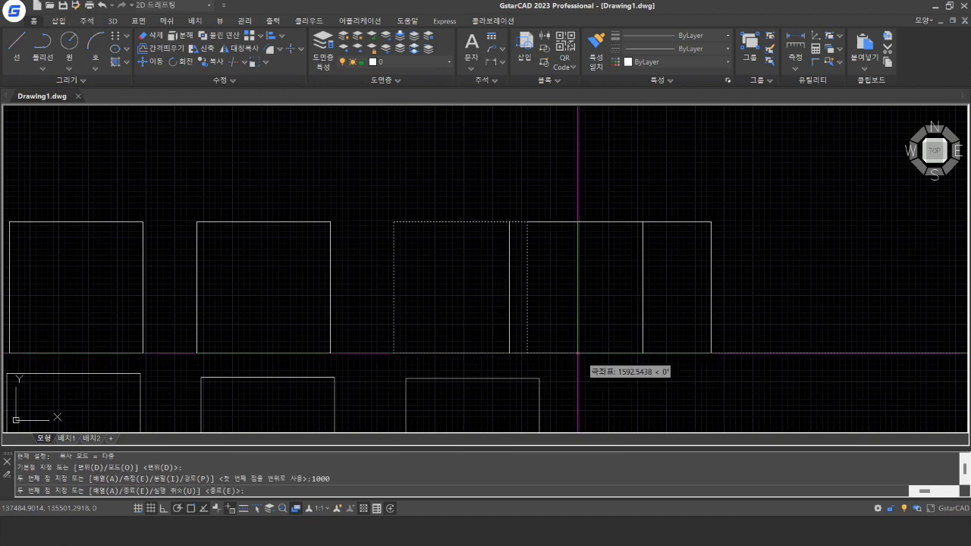
{"action": "type", "text": "1000"}
{"action": "key", "text": "Return"}
{"action": "key", "text": "Escape"}
{"action": "scroll", "coordinate": [707, 348], "scroll_direction": "down", "scroll_amount": 2}
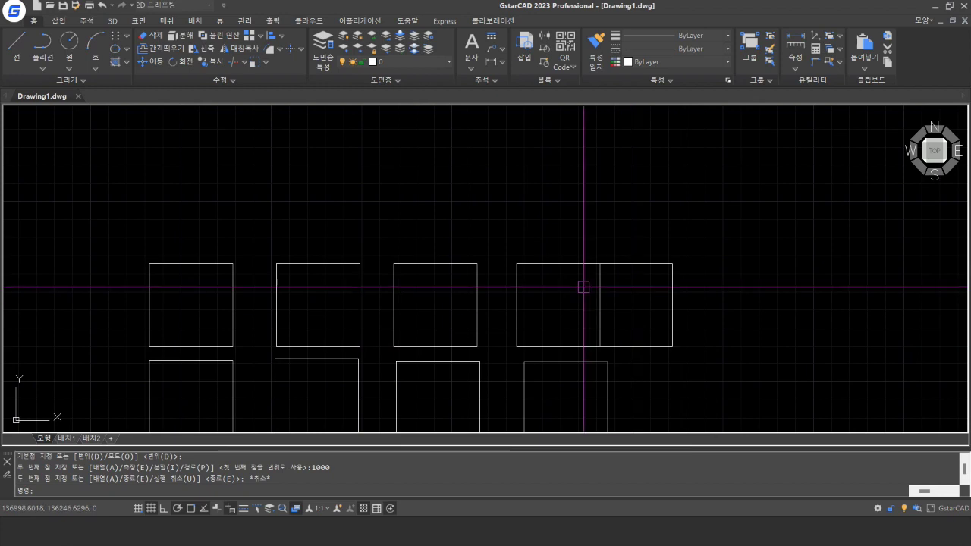
{"action": "scroll", "coordinate": [641, 357], "scroll_direction": "up", "scroll_amount": 2}
{"action": "scroll", "coordinate": [700, 195], "scroll_direction": "down", "scroll_amount": 2}
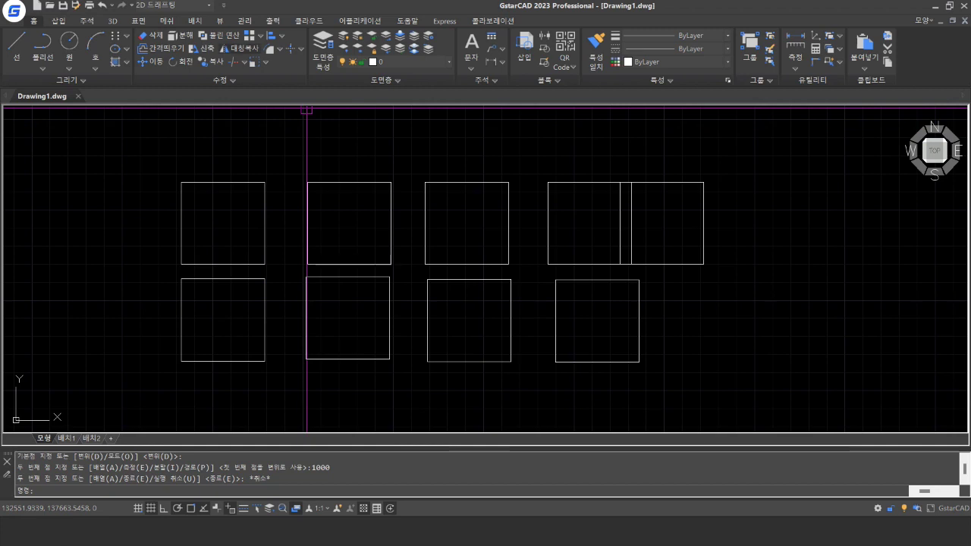
{"action": "left_click", "coordinate": [245, 61]}
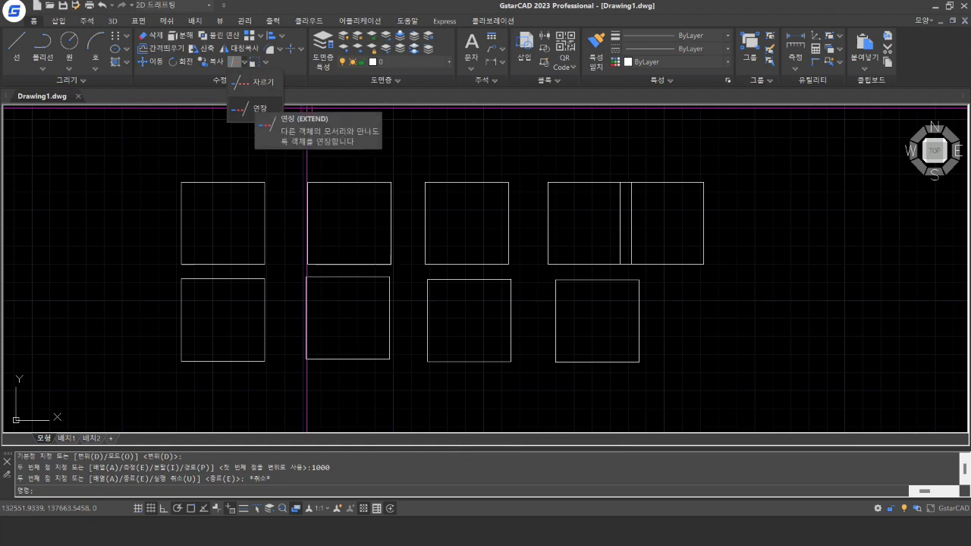
{"action": "left_click", "coordinate": [185, 90]}
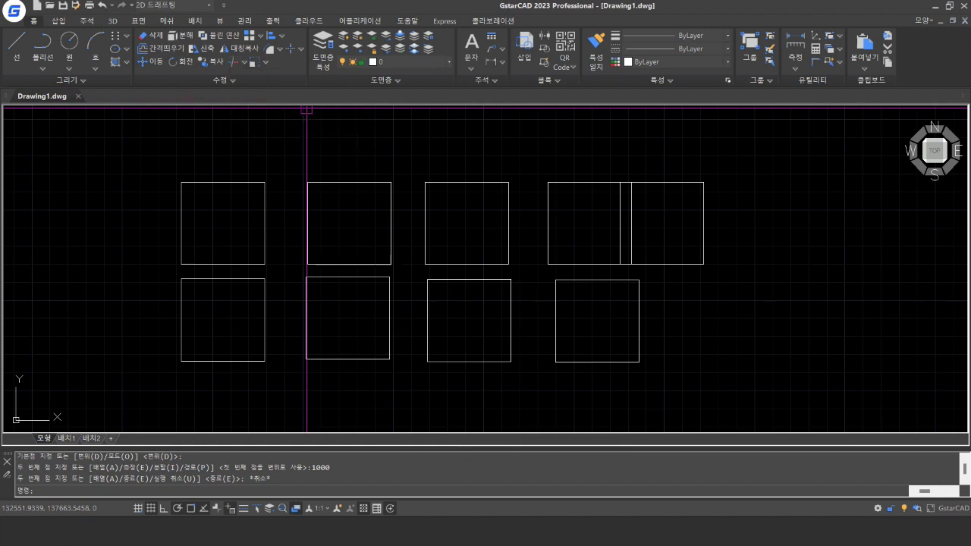